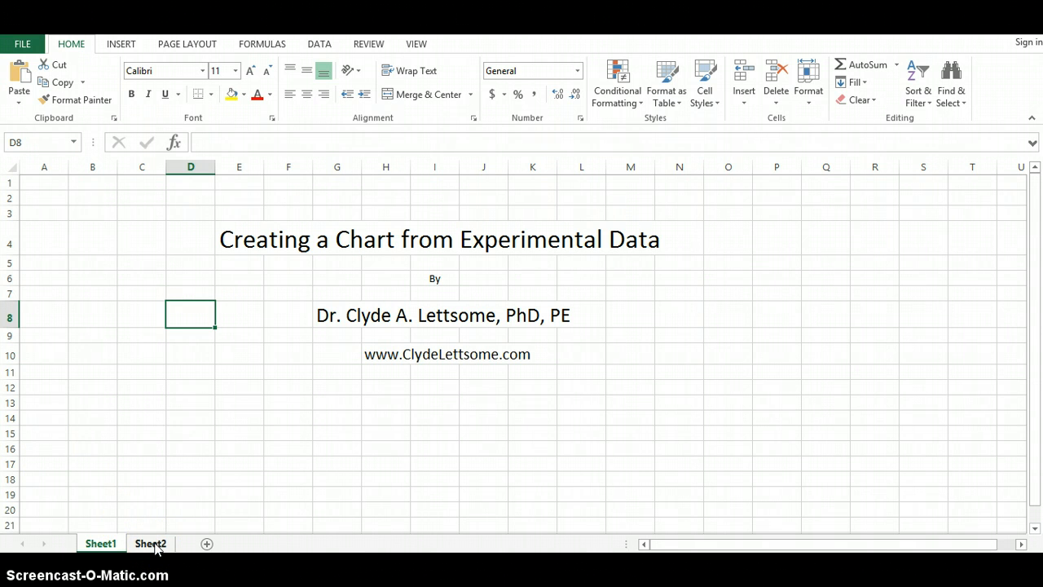
Step: Switch to Sheet2 and enter the header "Current (mA)" in cell E2
{"action": "left_click", "coordinate": [152, 543]}
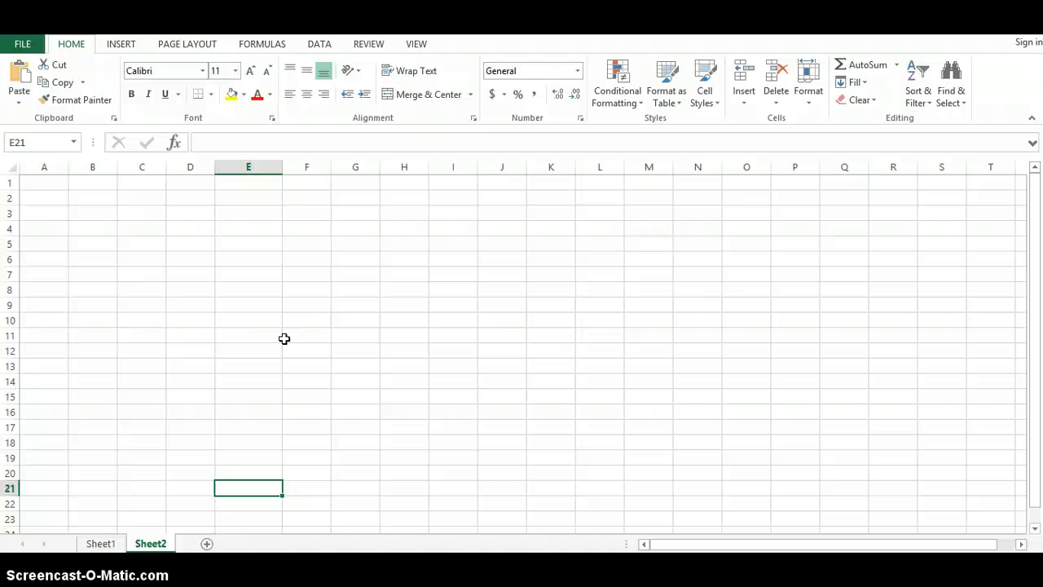
{"action": "left_click", "coordinate": [258, 198]}
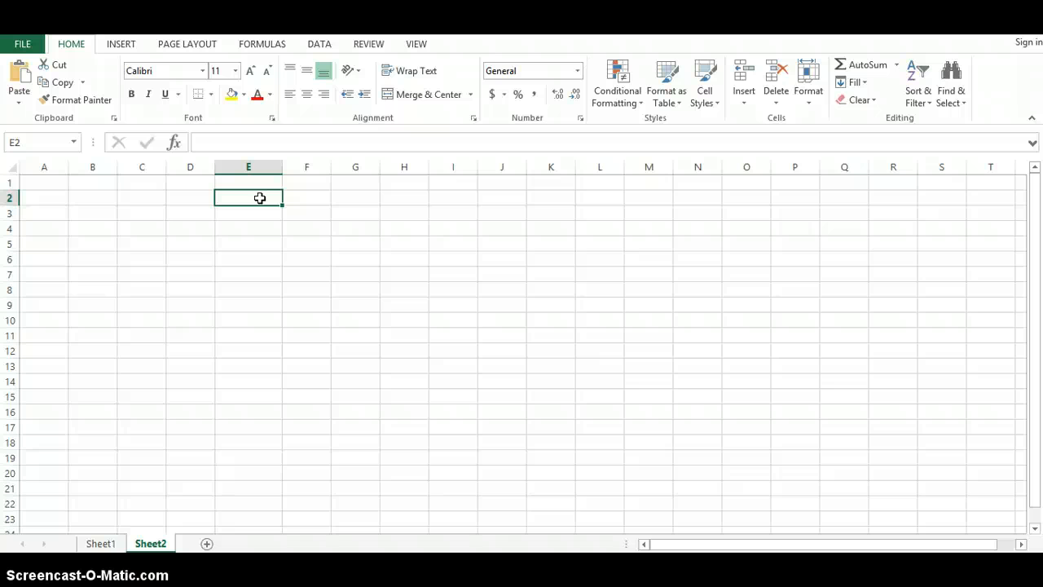
{"action": "type", "text": "Current"}
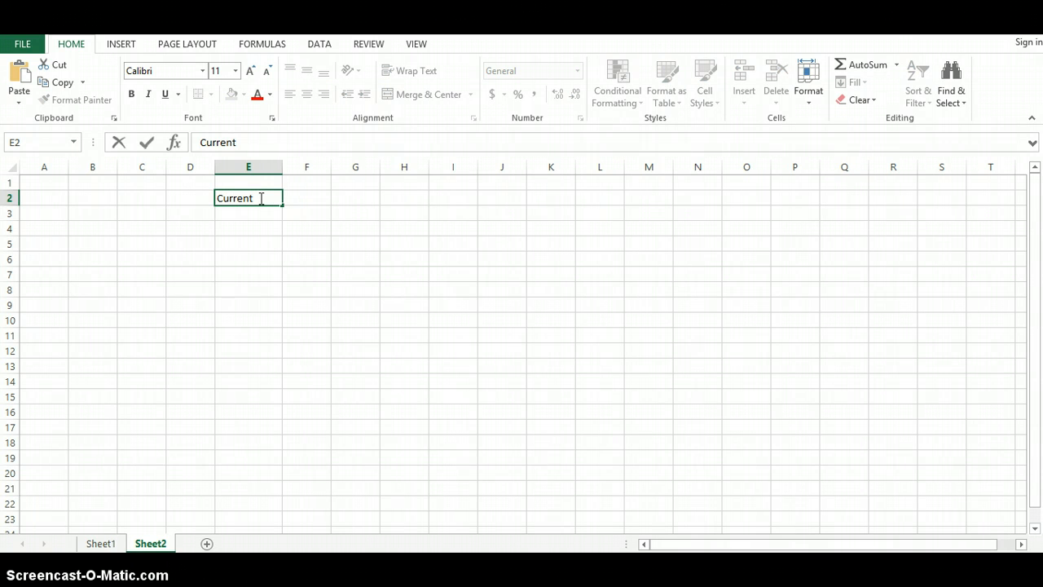
{"action": "type", "text": " (mA)"}
Step: Enter the current values 1, 2, 3, 4 and 5 in cells E3 through E7
{"action": "left_click", "coordinate": [252, 212]}
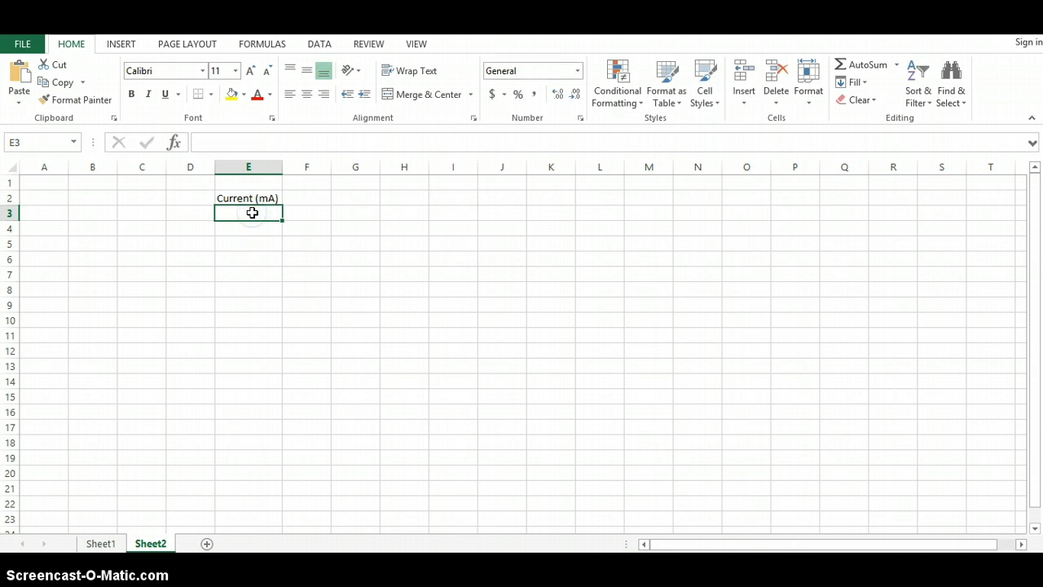
{"action": "type", "text": "1"}
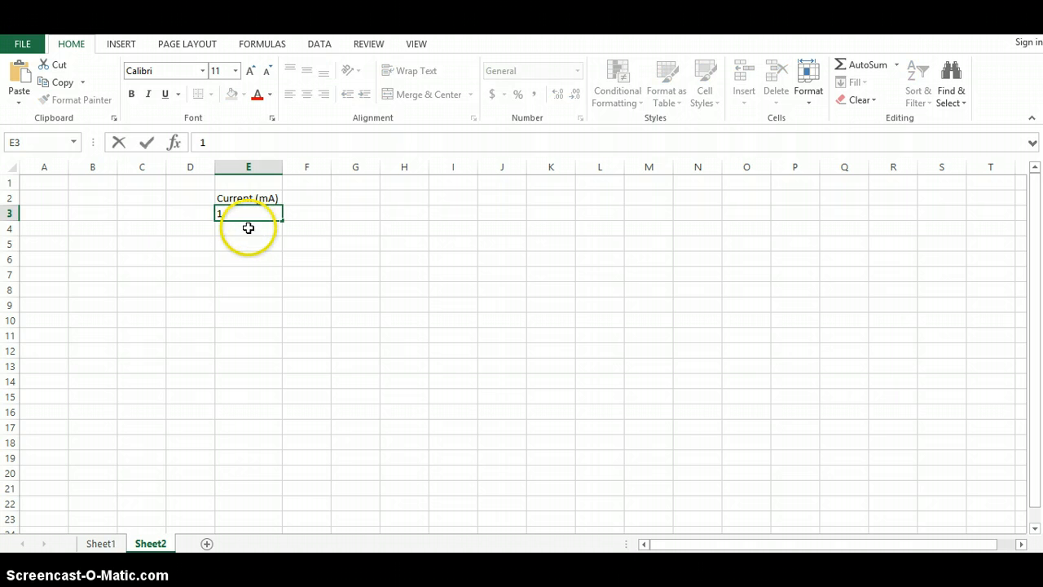
{"action": "left_click", "coordinate": [248, 228]}
{"action": "type", "text": "2"}
{"action": "left_click", "coordinate": [263, 242]}
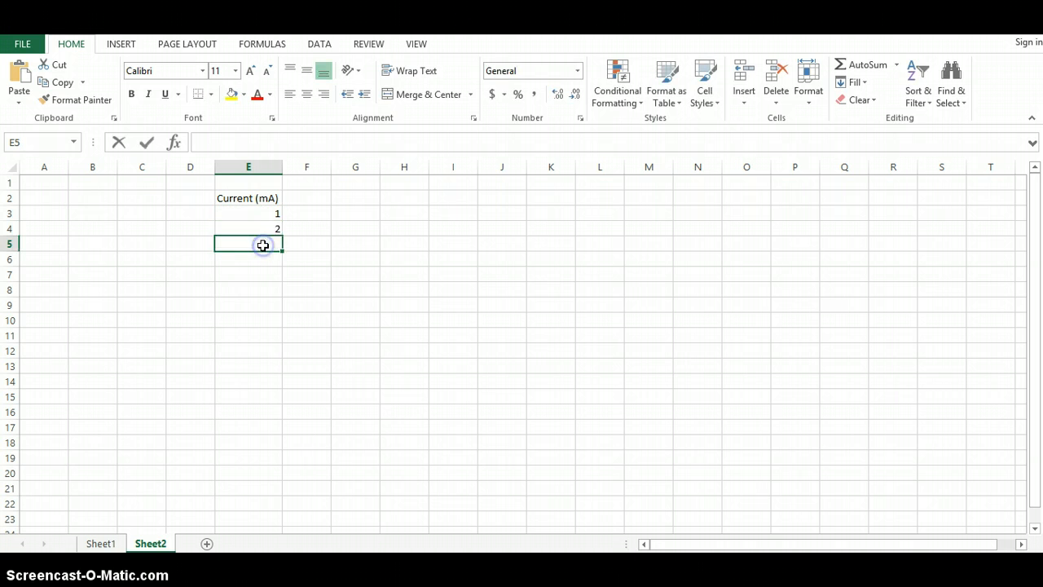
{"action": "type", "text": "3"}
{"action": "left_click", "coordinate": [263, 257]}
{"action": "type", "text": "4"}
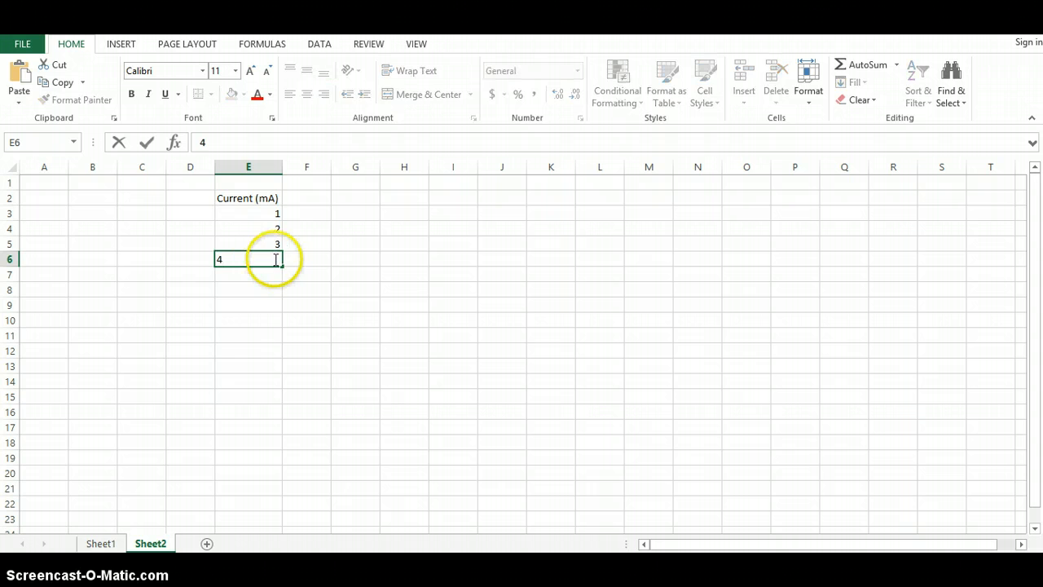
{"action": "left_click", "coordinate": [277, 275]}
{"action": "type", "text": "5"}
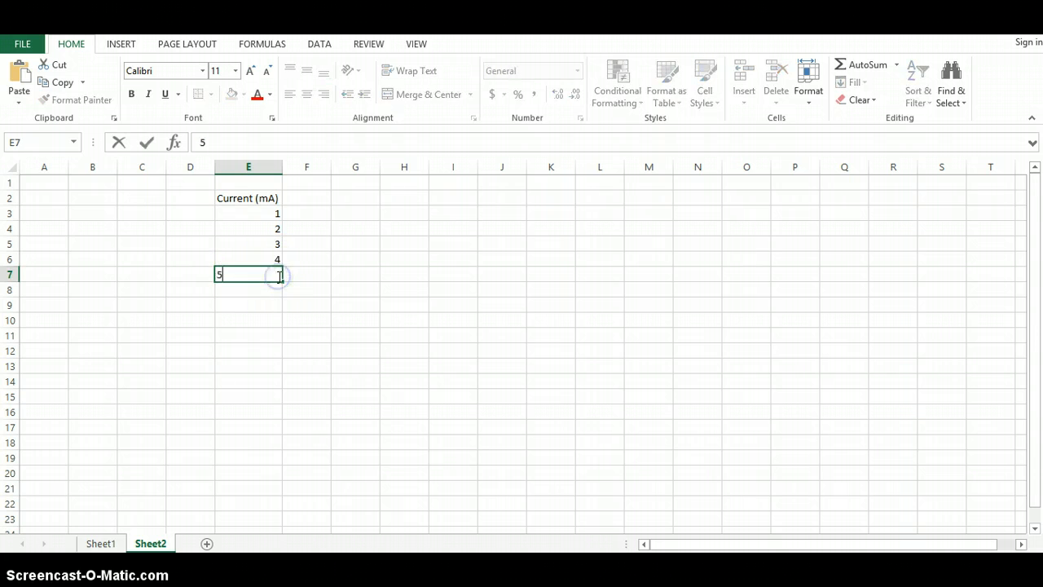
Step: Enter the header "Voltage (V)" in cell F2 and autofit column F to its width
{"action": "left_click", "coordinate": [308, 201]}
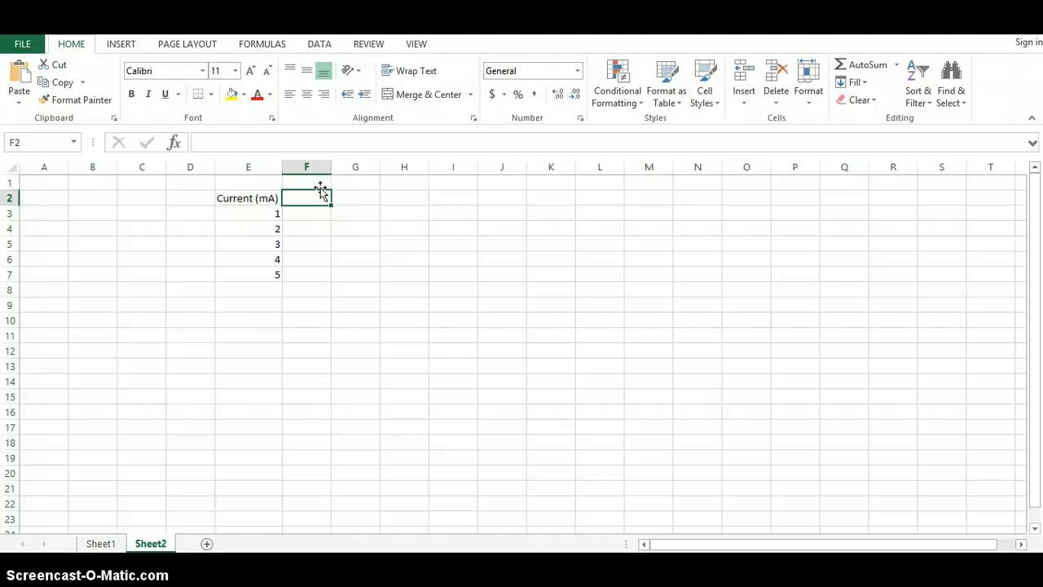
{"action": "type", "text": "Vol"}
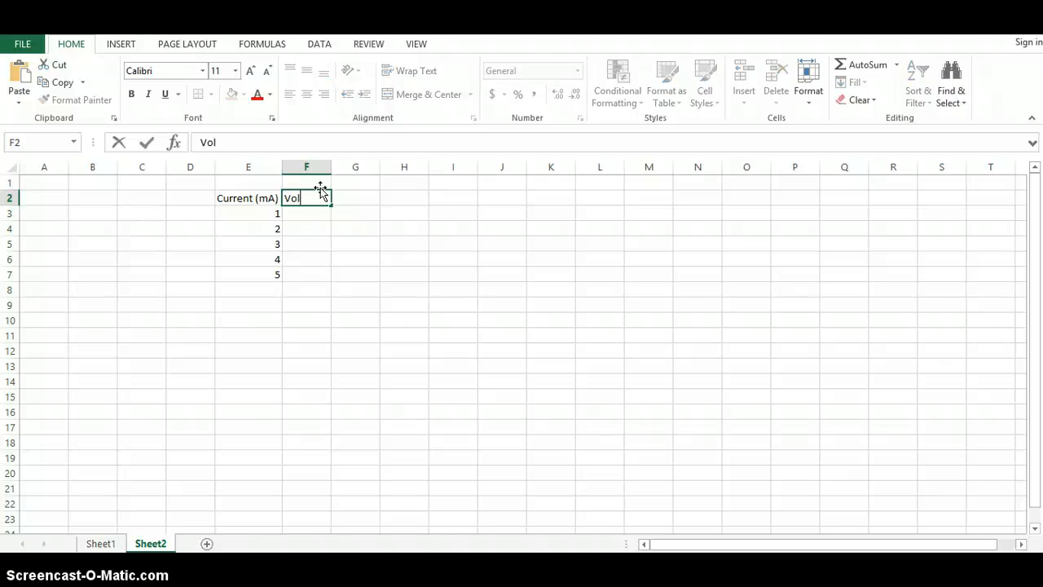
{"action": "type", "text": "tage"}
{"action": "type", "text": "(V"}
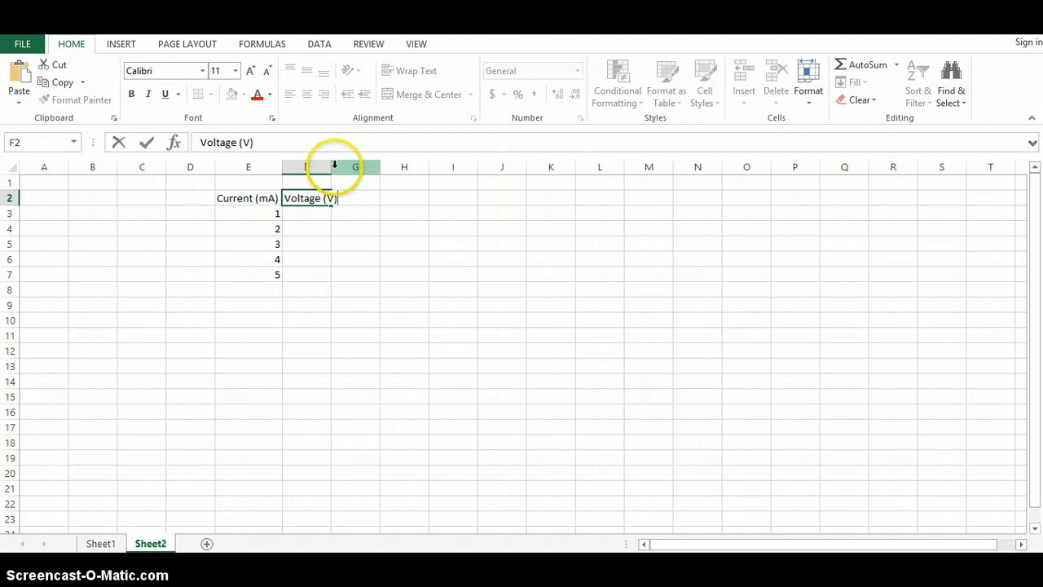
{"action": "double_click", "coordinate": [332, 165]}
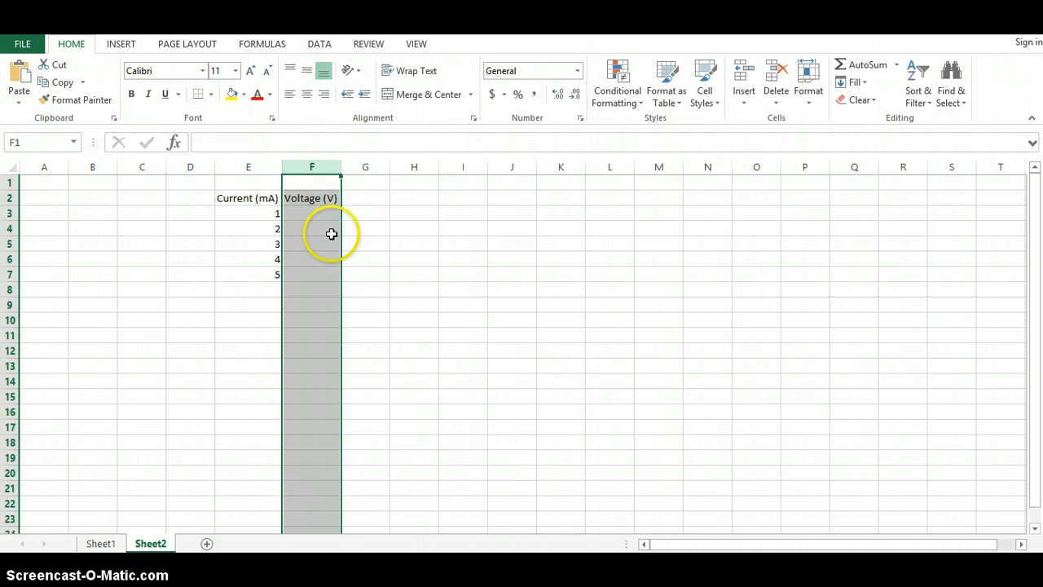
Step: Enter the voltage values 2, 4, 6, 8 and 10 in cells F3 through F7
{"action": "left_click", "coordinate": [330, 214]}
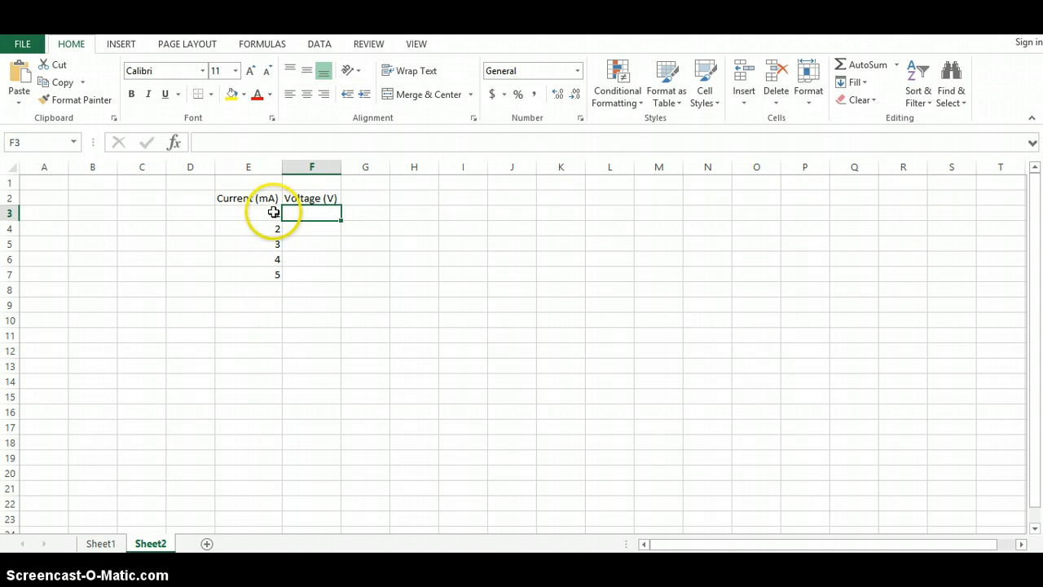
{"action": "type", "text": "2"}
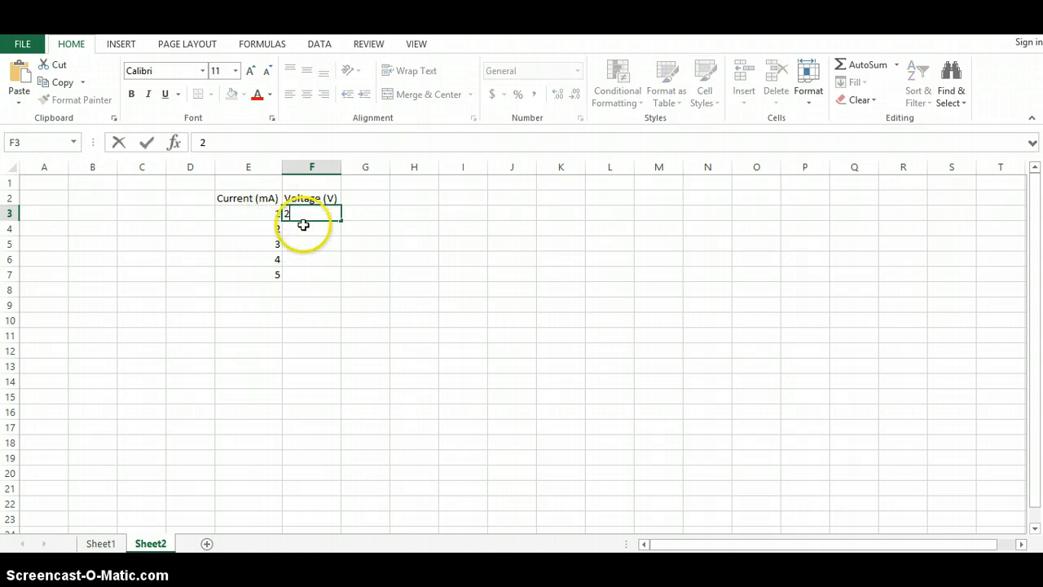
{"action": "left_click", "coordinate": [303, 229]}
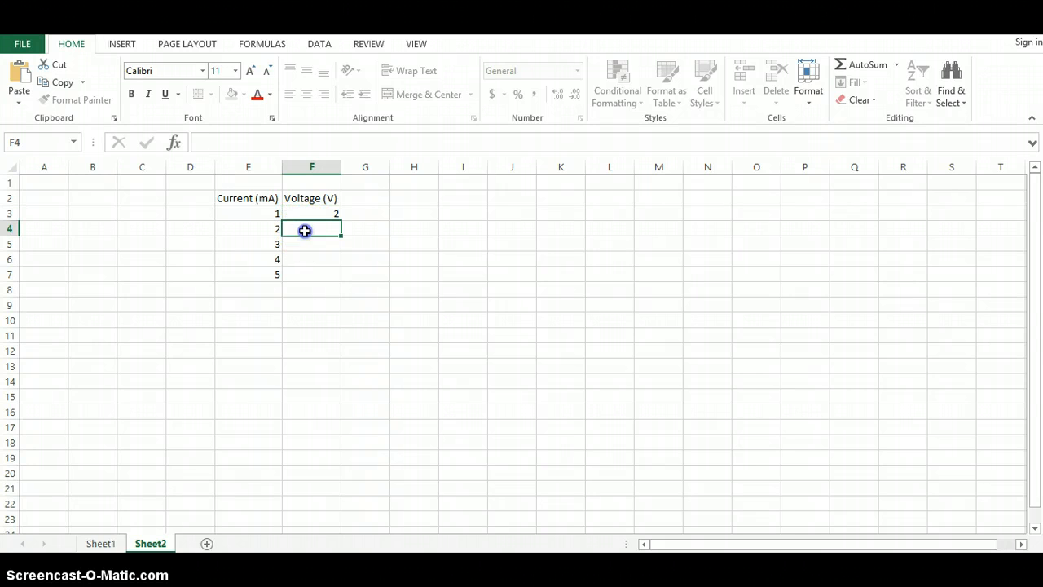
{"action": "type", "text": "4"}
{"action": "left_click", "coordinate": [304, 243]}
{"action": "type", "text": "6"}
{"action": "left_click", "coordinate": [304, 258]}
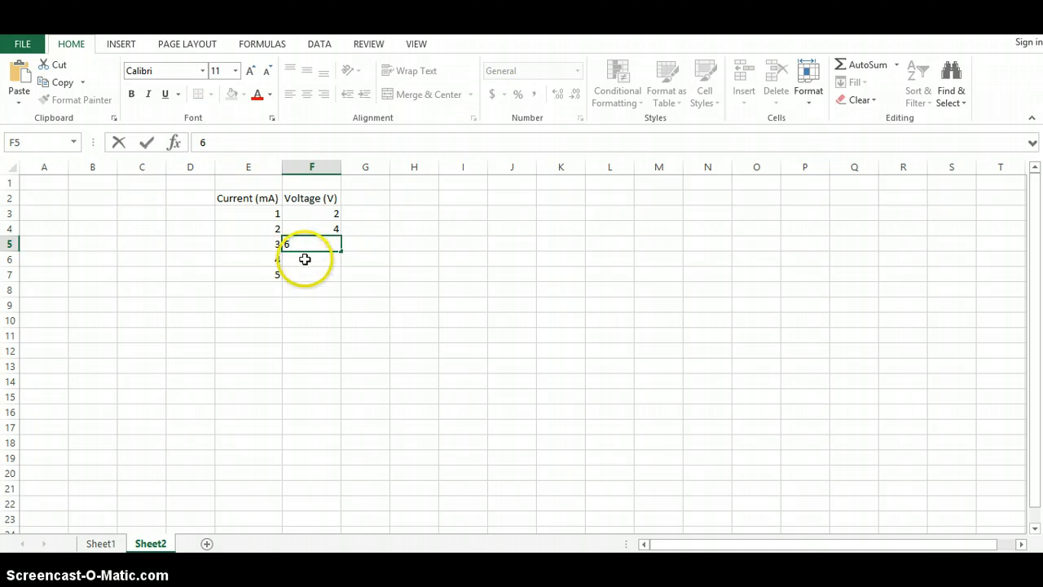
{"action": "type", "text": "8"}
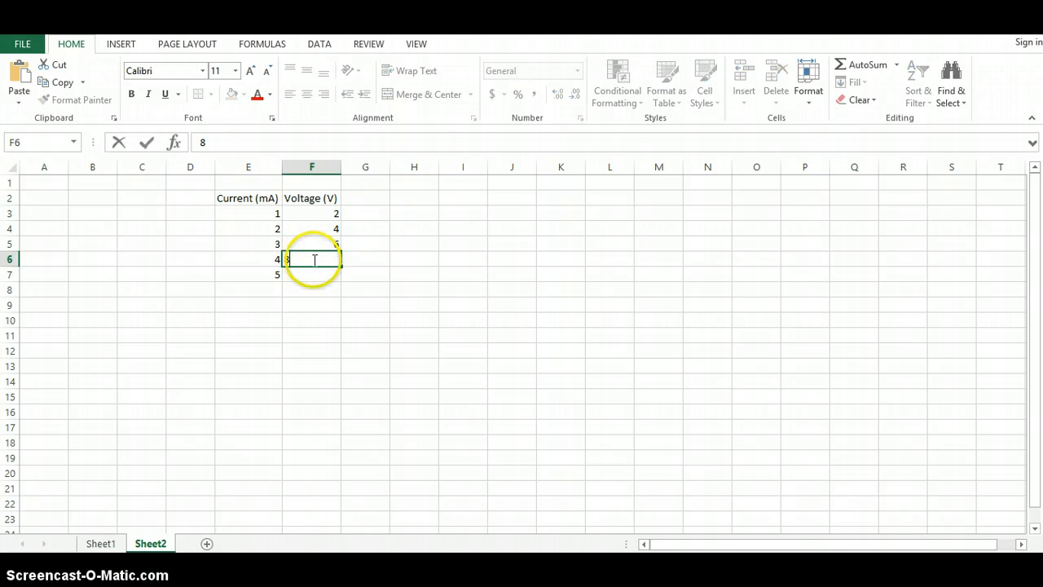
{"action": "left_click", "coordinate": [312, 275]}
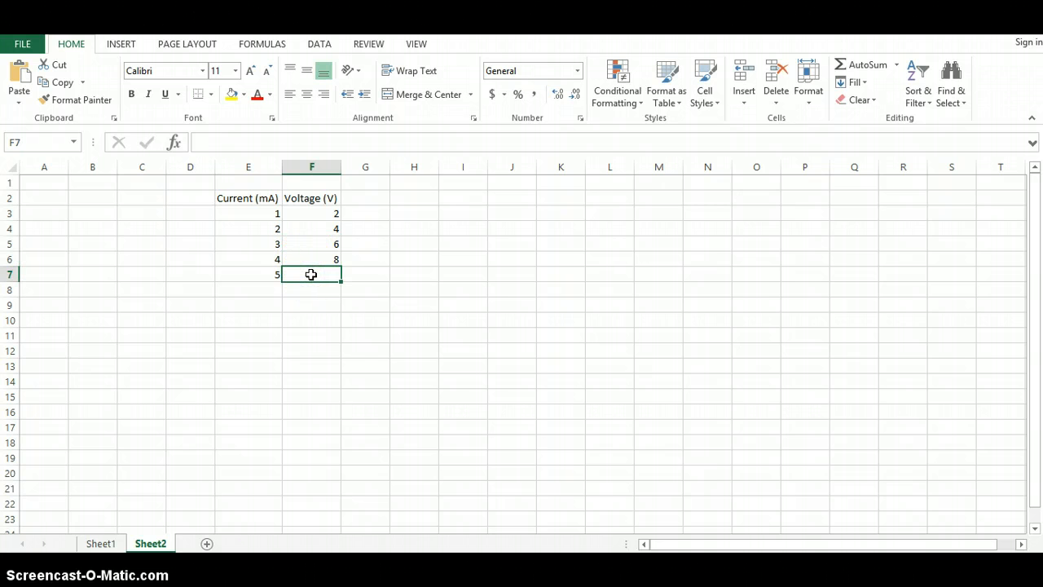
{"action": "type", "text": "10"}
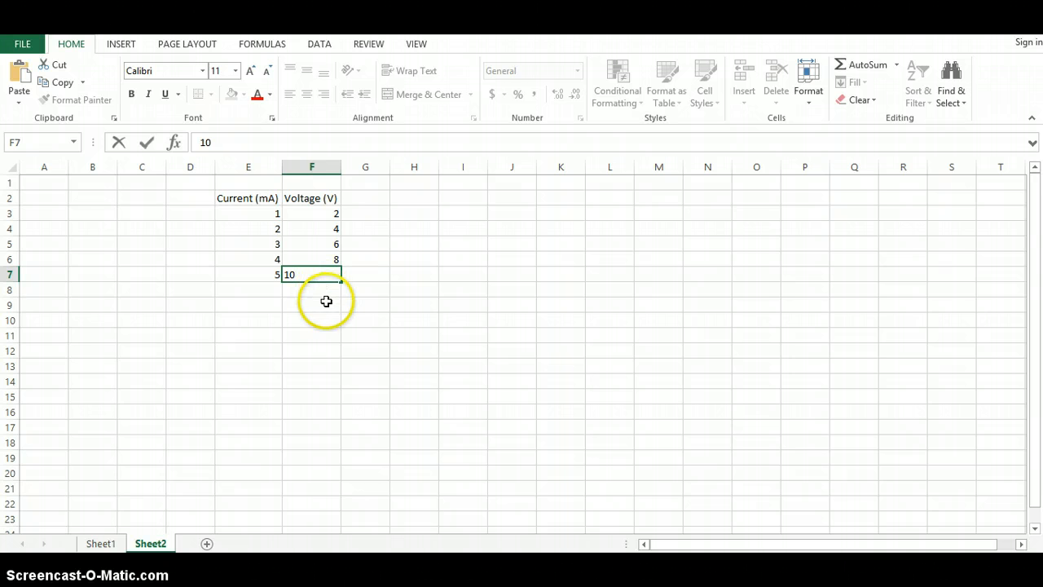
{"action": "left_click", "coordinate": [326, 303]}
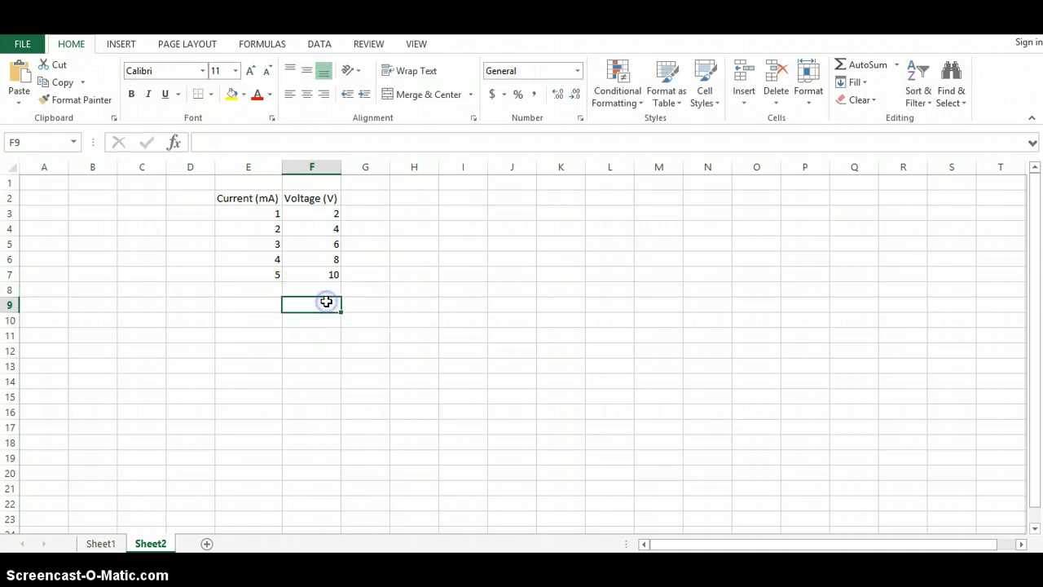
Step: Enter the header "std. dev. A" in cell G2 and widen column G slightly
{"action": "double_click", "coordinate": [365, 197]}
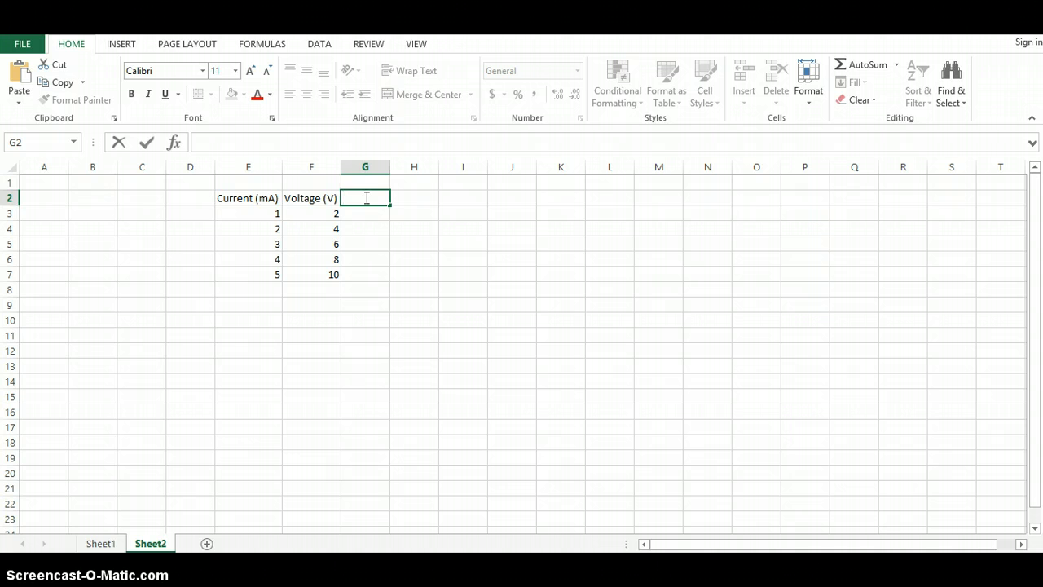
{"action": "type", "text": "std. dev. A"}
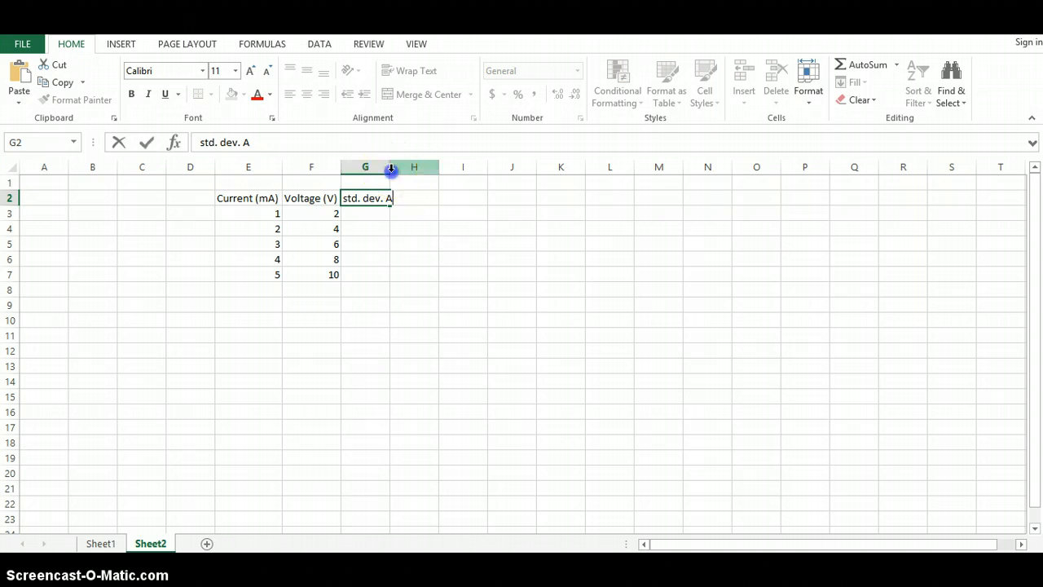
{"action": "left_click", "coordinate": [392, 167]}
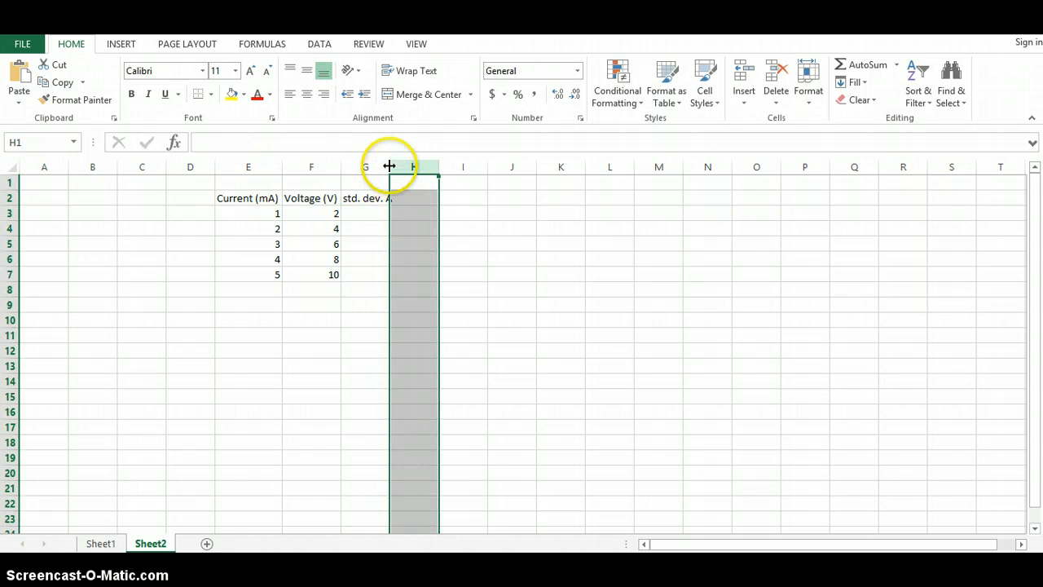
{"action": "left_click_drag", "start_coordinate": [389, 167], "coordinate": [397, 167]}
Step: Enter 0.1 in cell G3 and fill it down through G7
{"action": "left_click", "coordinate": [372, 213]}
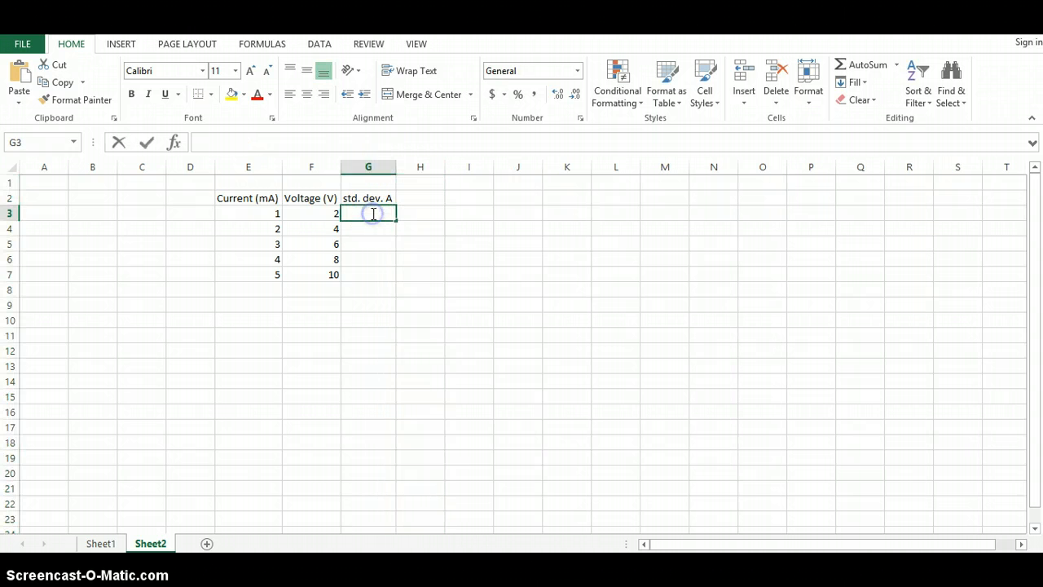
{"action": "double_click", "coordinate": [372, 213]}
{"action": "type", "text": "0."}
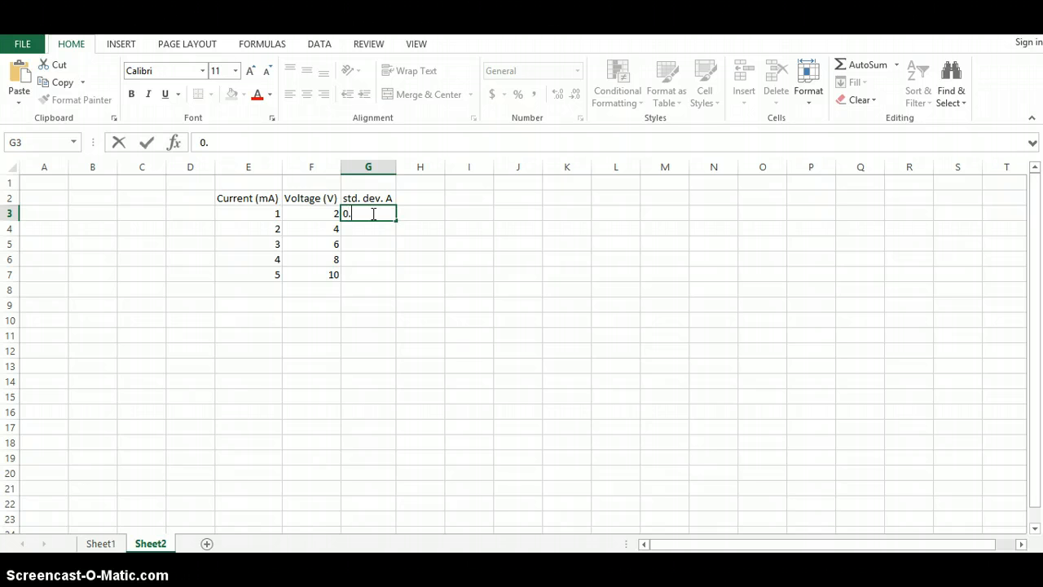
{"action": "type", "text": "1"}
{"action": "left_click", "coordinate": [369, 212]}
{"action": "left_click", "coordinate": [356, 229]}
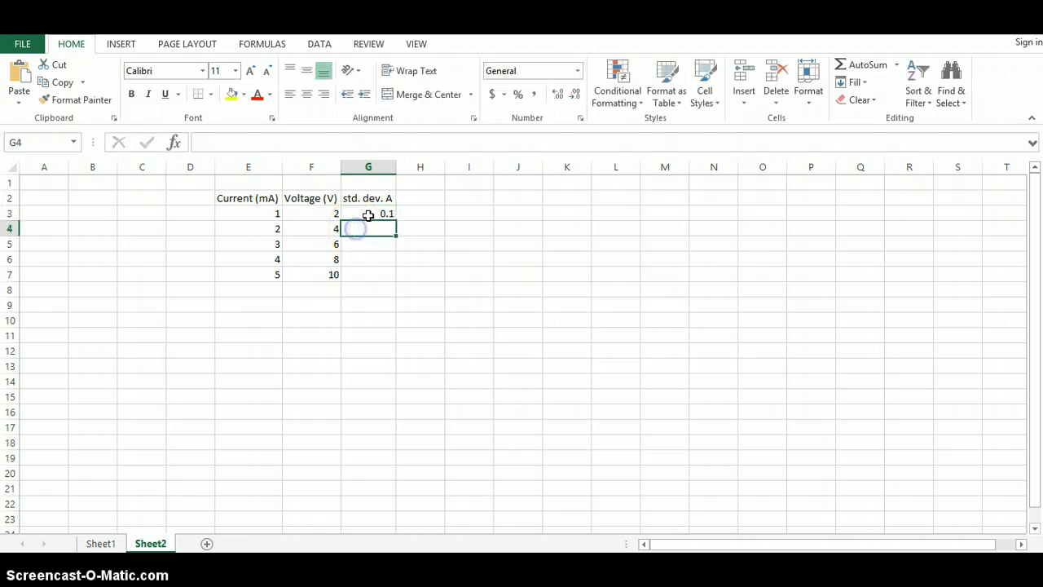
{"action": "left_click", "coordinate": [367, 213]}
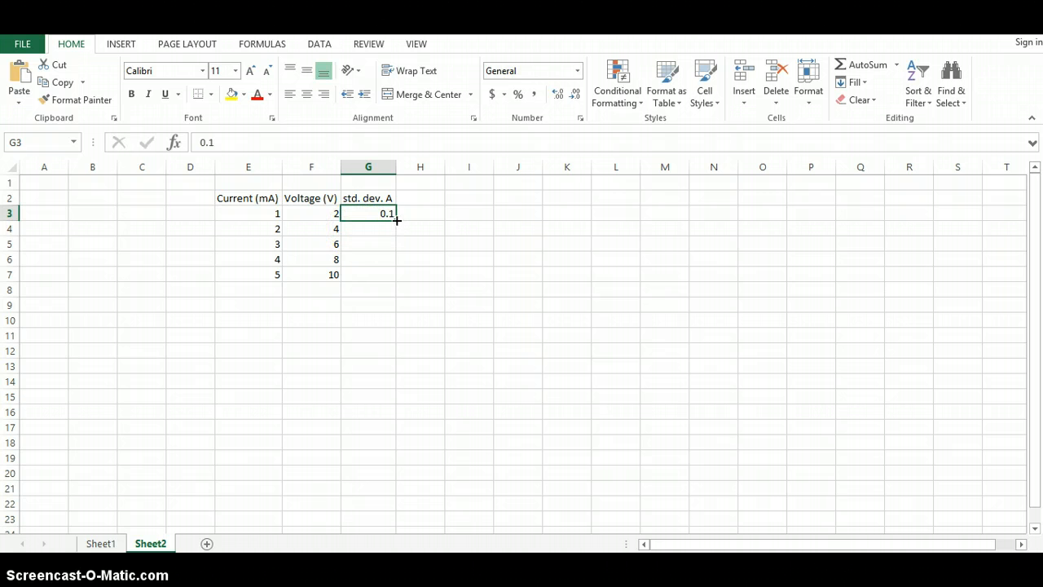
{"action": "left_click_drag", "start_coordinate": [396, 220], "coordinate": [390, 275]}
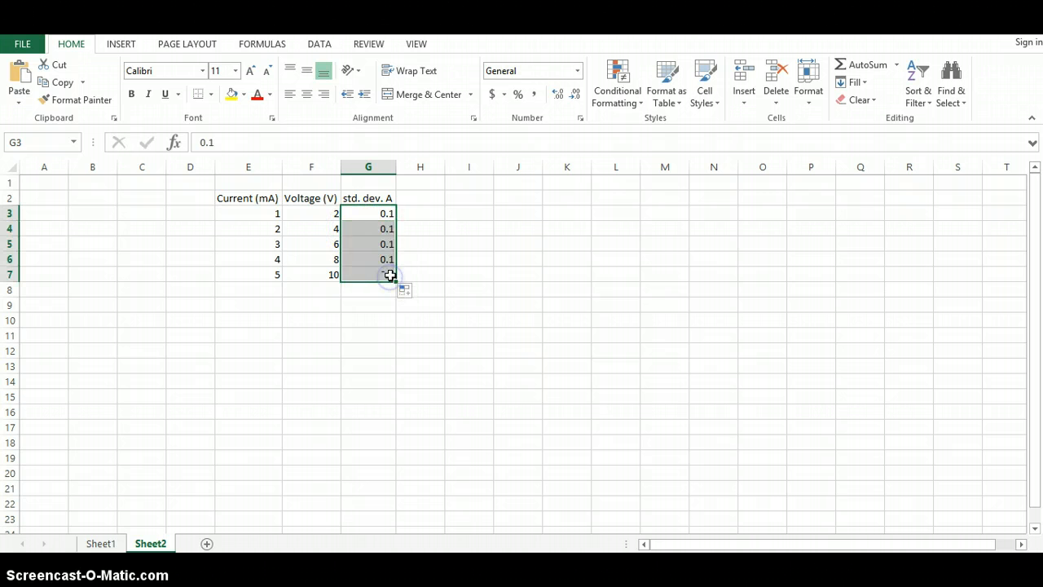
Step: Enter the header "std. dev. V" in cell H2 and autofit column H
{"action": "left_click", "coordinate": [419, 198]}
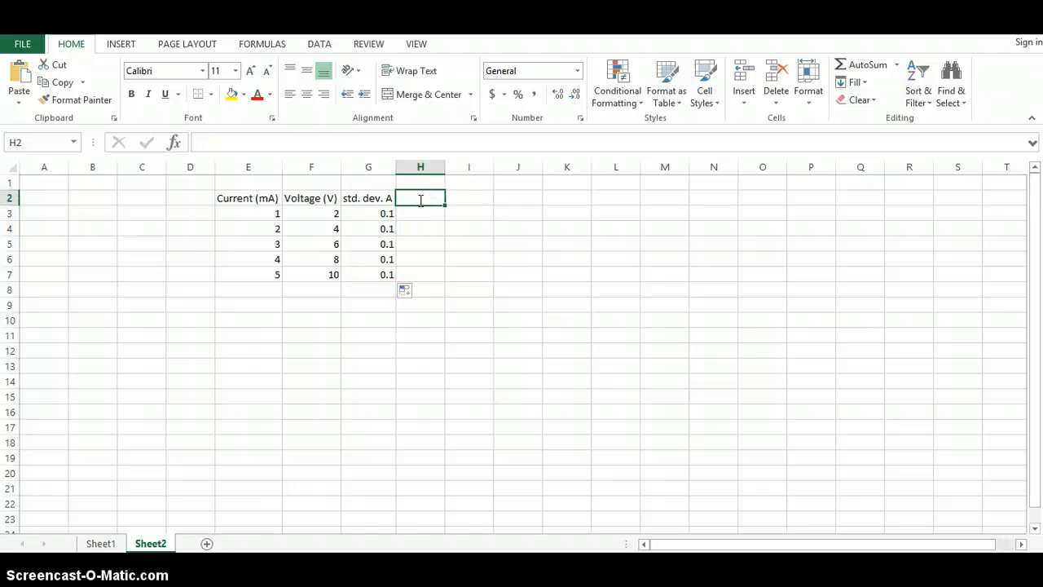
{"action": "type", "text": "std. D"}
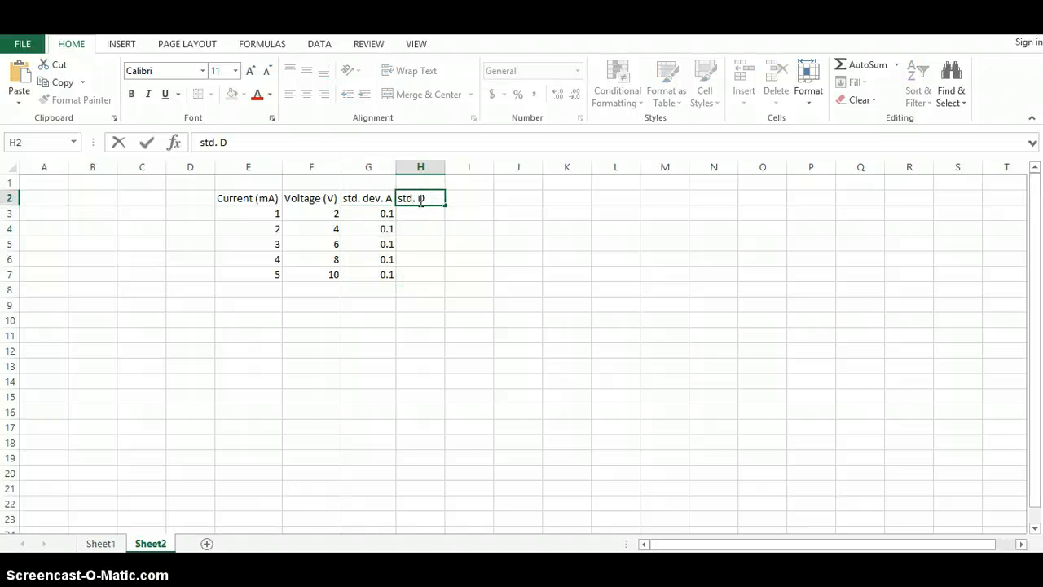
{"action": "type", "text": "ev. V"}
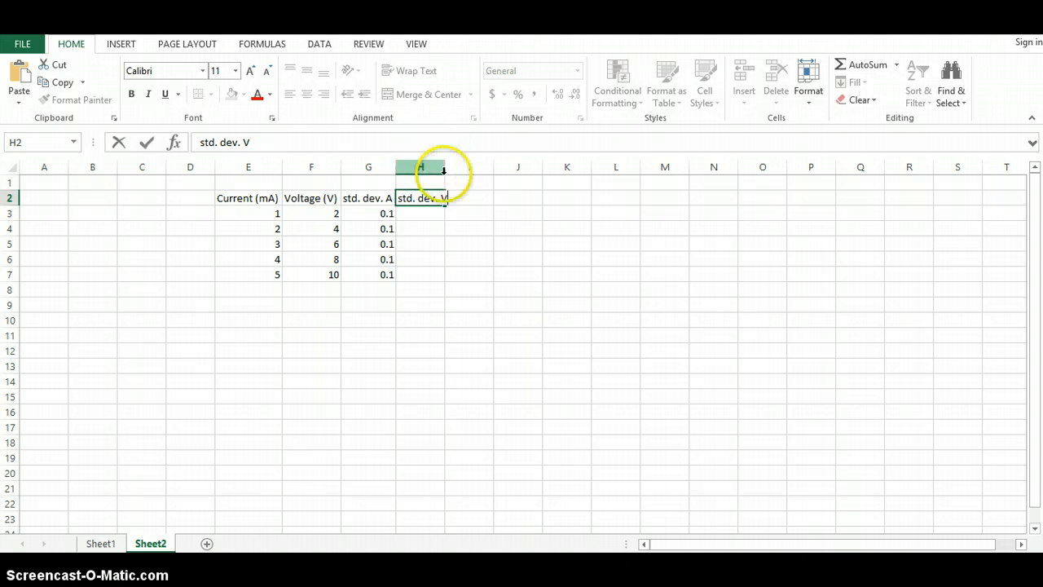
{"action": "left_click", "coordinate": [446, 169]}
{"action": "double_click", "coordinate": [446, 168]}
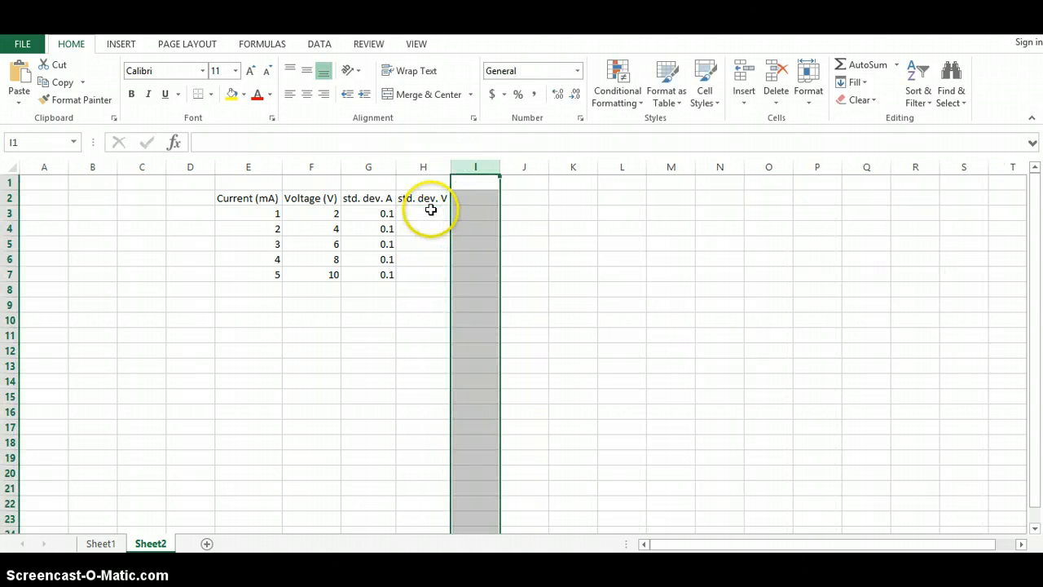
Step: Enter 0.2 in cell H3 and fill it down through H7
{"action": "left_click", "coordinate": [432, 210]}
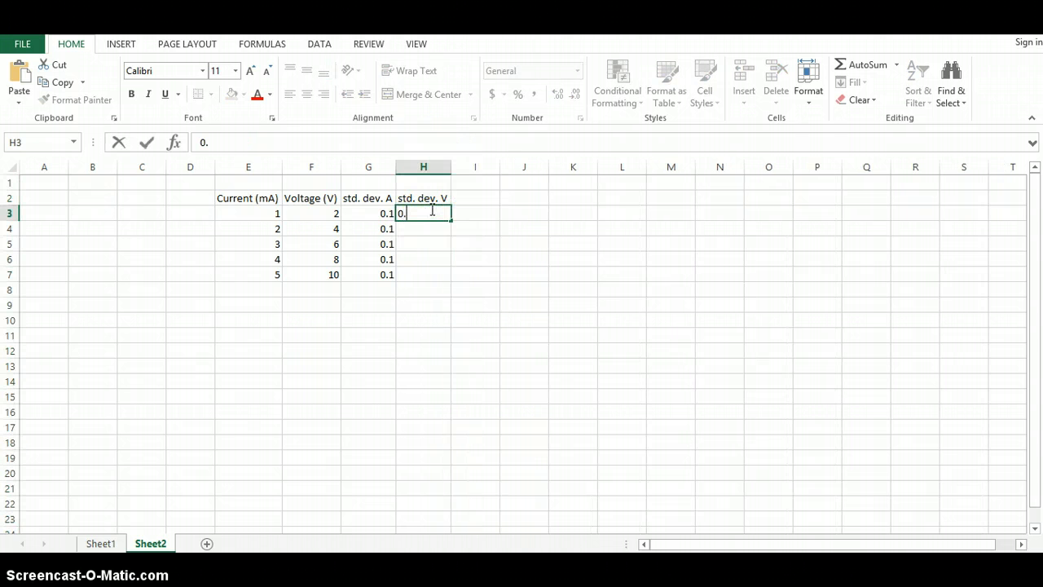
{"action": "type", "text": "0.2"}
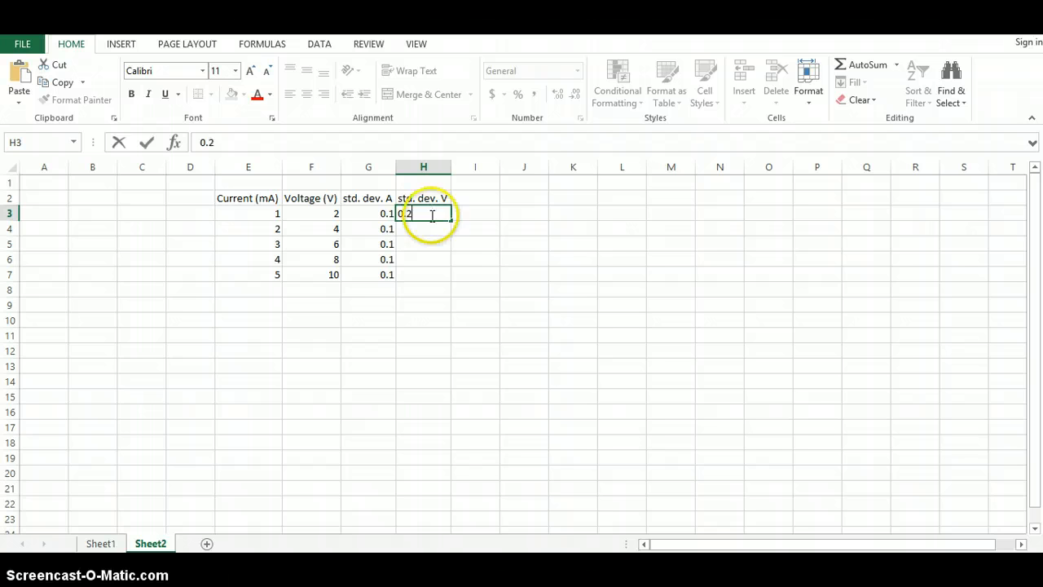
{"action": "left_click", "coordinate": [466, 230]}
{"action": "left_click", "coordinate": [436, 212]}
{"action": "left_click_drag", "start_coordinate": [450, 220], "coordinate": [451, 281]}
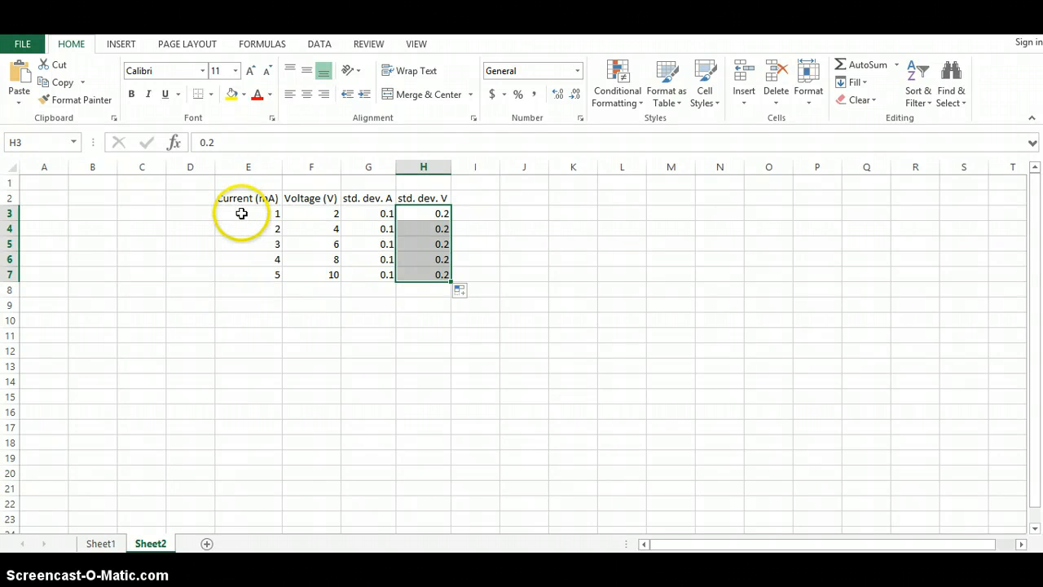
Step: Select the current and voltage values in E3:F7 and insert a scatter chart with markers only
{"action": "left_click_drag", "start_coordinate": [241, 213], "coordinate": [309, 284]}
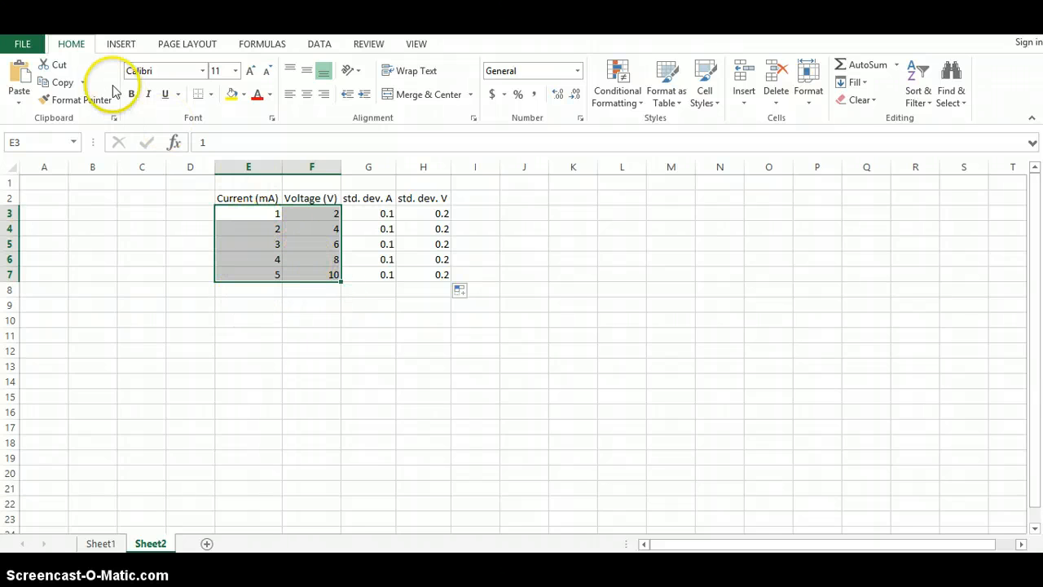
{"action": "left_click", "coordinate": [119, 44]}
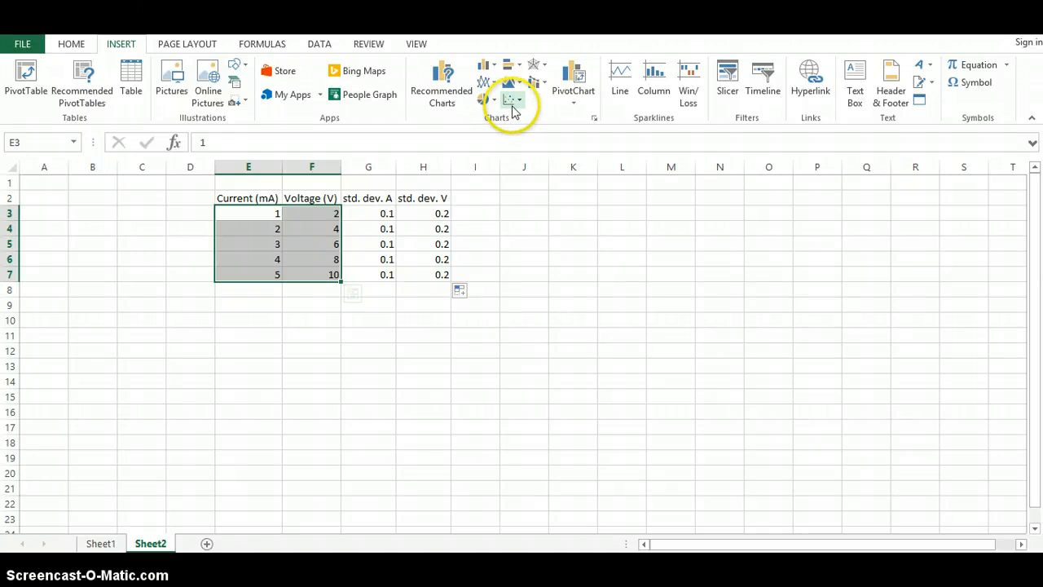
{"action": "left_click", "coordinate": [520, 101]}
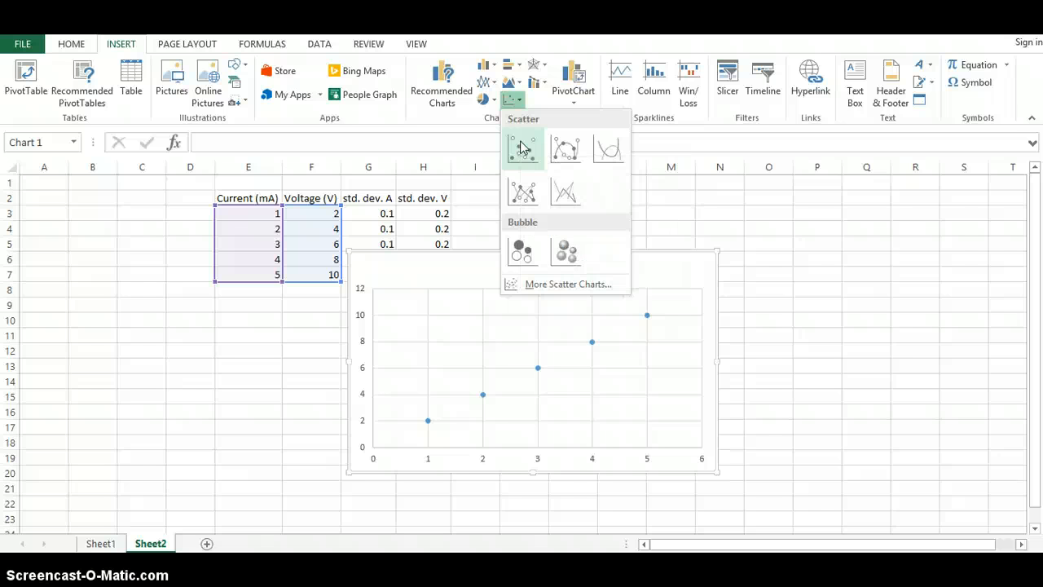
{"action": "left_click", "coordinate": [522, 147]}
{"action": "left_click", "coordinate": [519, 151]}
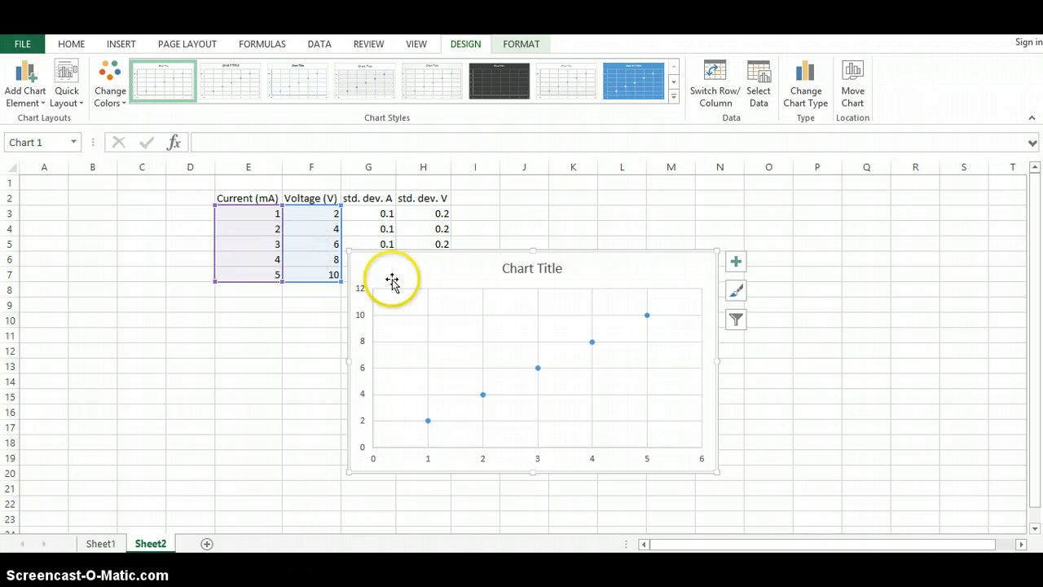
Step: Move the chart beside the table and add axis titles to it
{"action": "left_click_drag", "start_coordinate": [387, 268], "coordinate": [492, 295]}
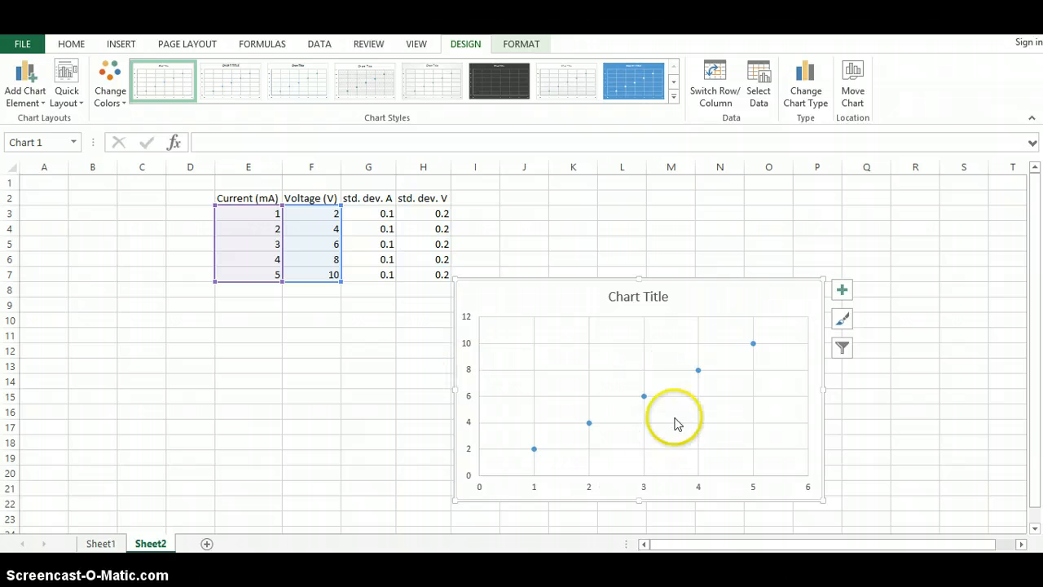
{"action": "left_click", "coordinate": [843, 291]}
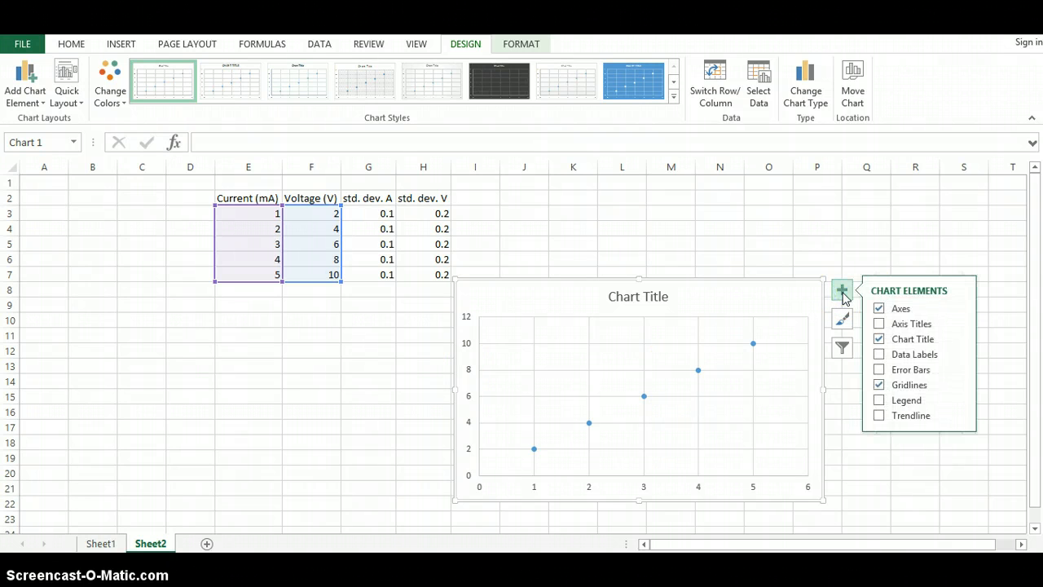
{"action": "left_click", "coordinate": [879, 325]}
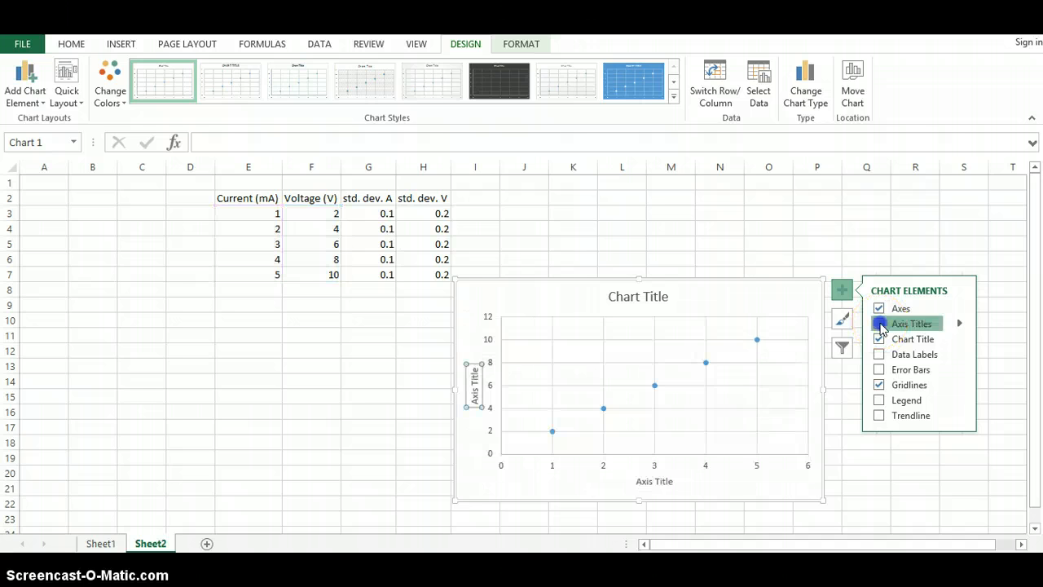
{"action": "left_click", "coordinate": [906, 325]}
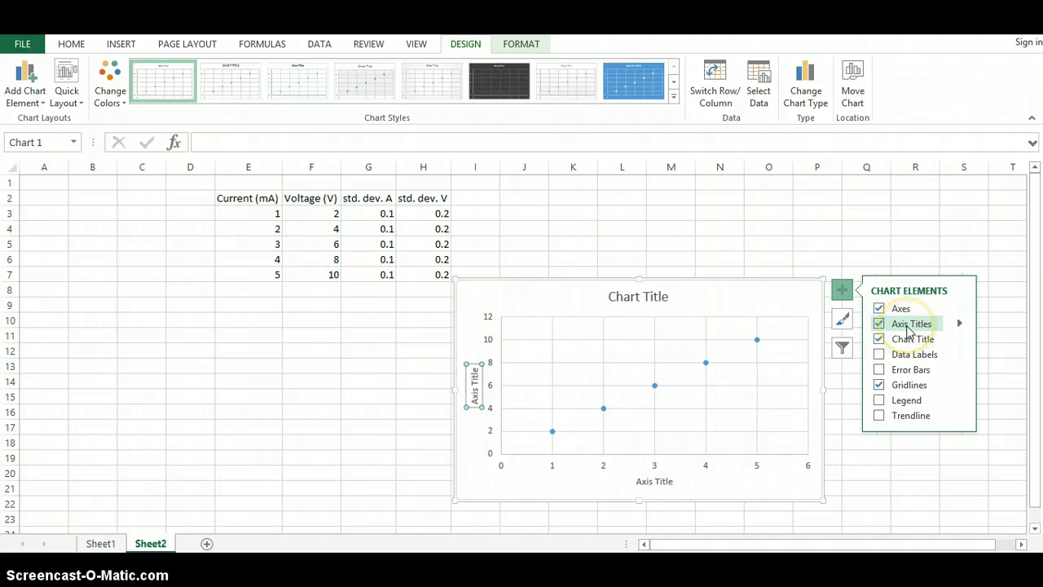
{"action": "left_click", "coordinate": [907, 326]}
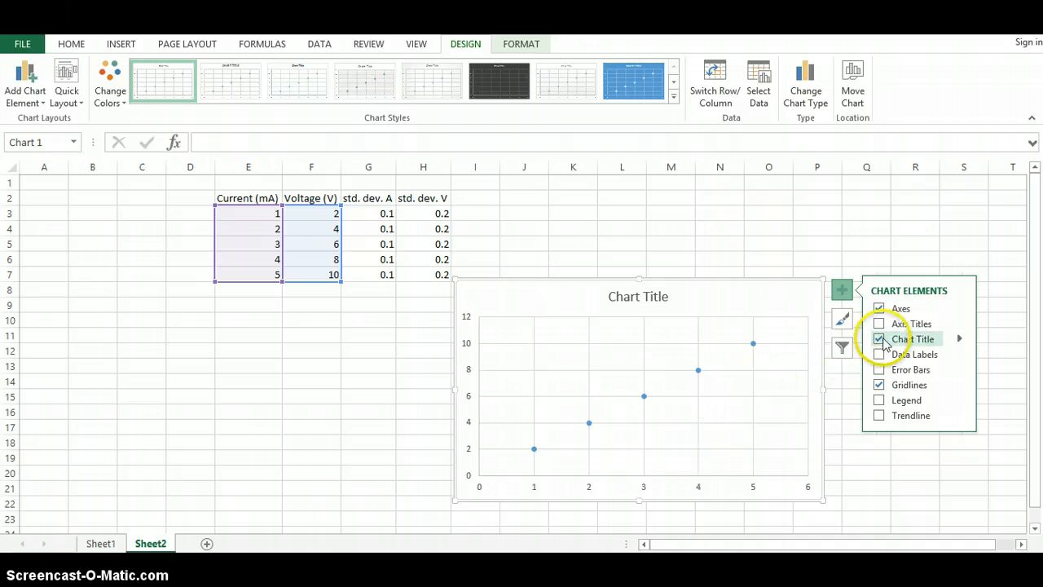
{"action": "left_click", "coordinate": [879, 323]}
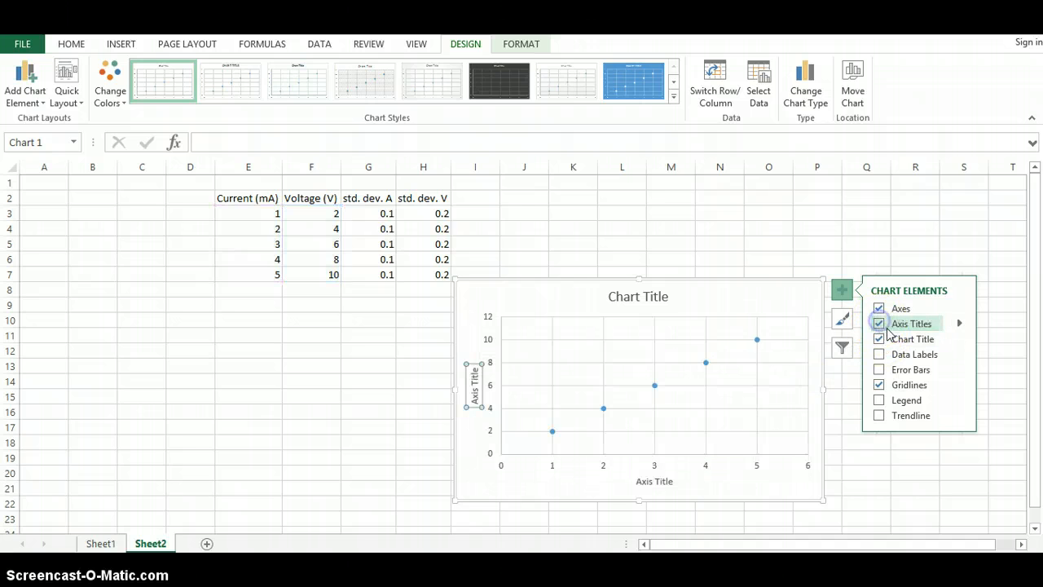
{"action": "left_click", "coordinate": [750, 304]}
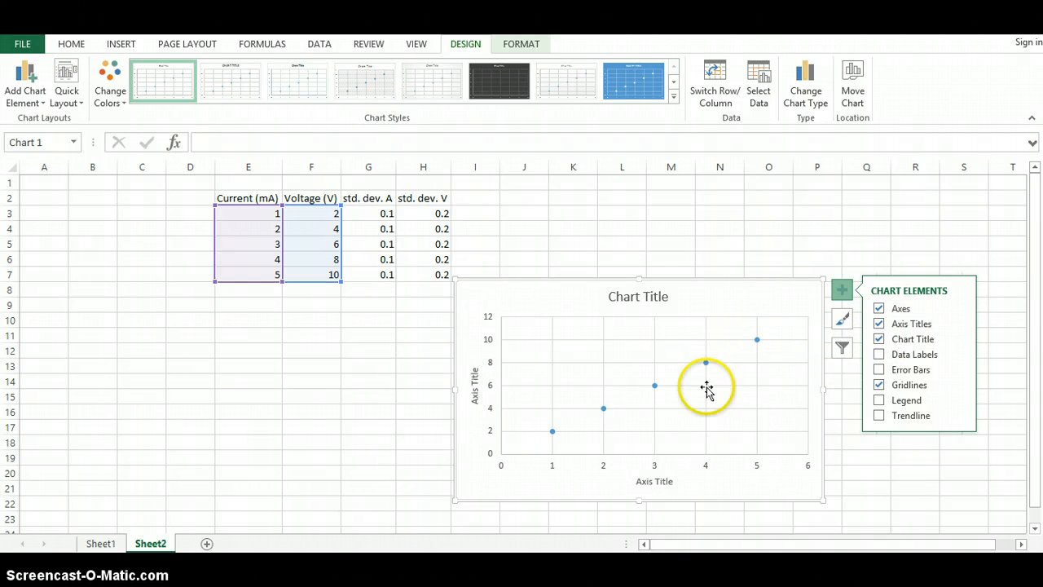
Step: Title the horizontal axis "Current (mA)"
{"action": "double_click", "coordinate": [654, 482]}
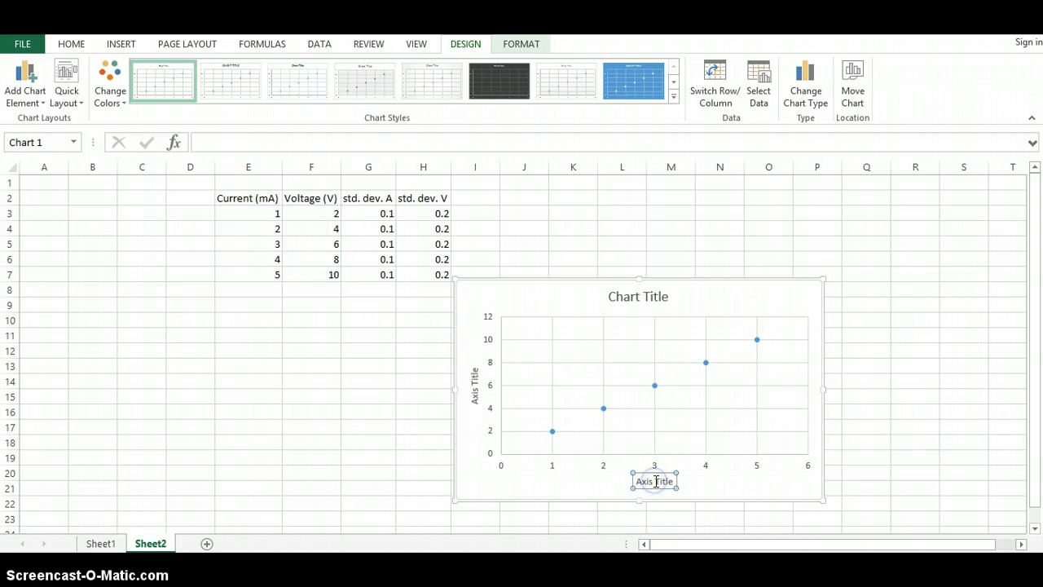
{"action": "left_click_drag", "start_coordinate": [637, 482], "coordinate": [678, 481]}
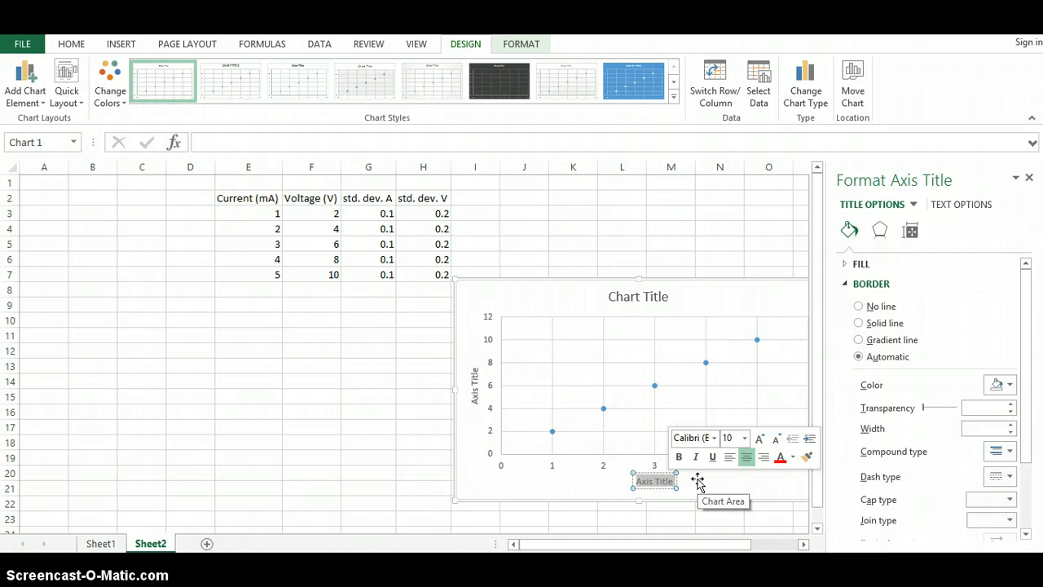
{"action": "type", "text": "Current ("}
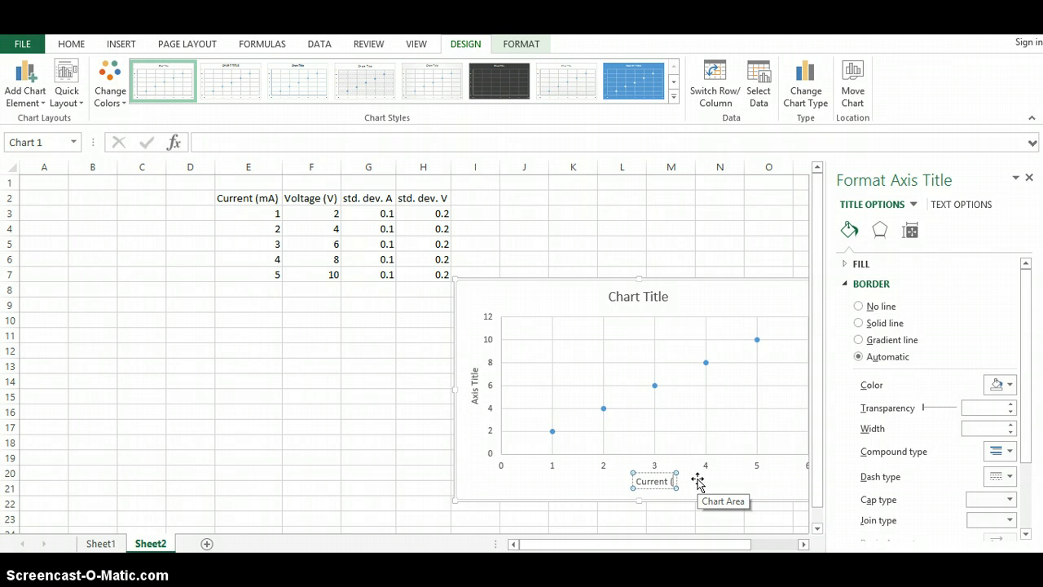
{"action": "type", "text": "mA)"}
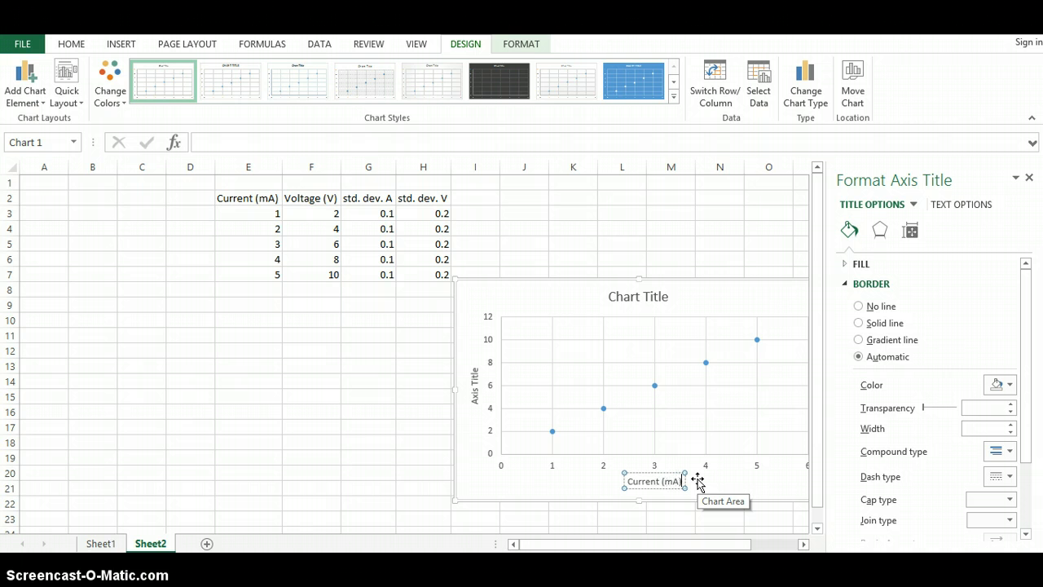
Step: Title the vertical axis "Voltage (V)"
{"action": "left_click", "coordinate": [473, 395]}
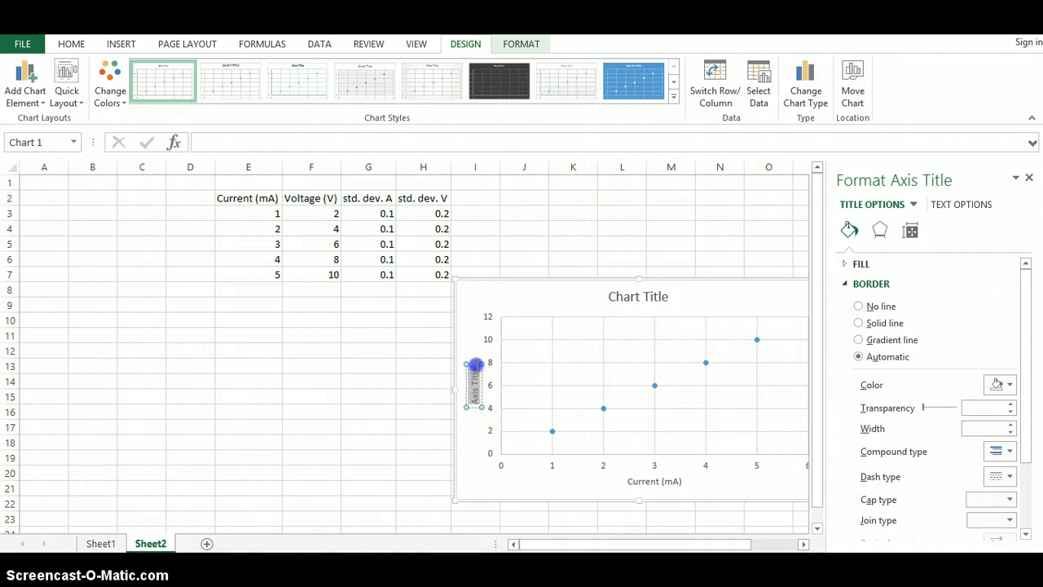
{"action": "right_click", "coordinate": [475, 365]}
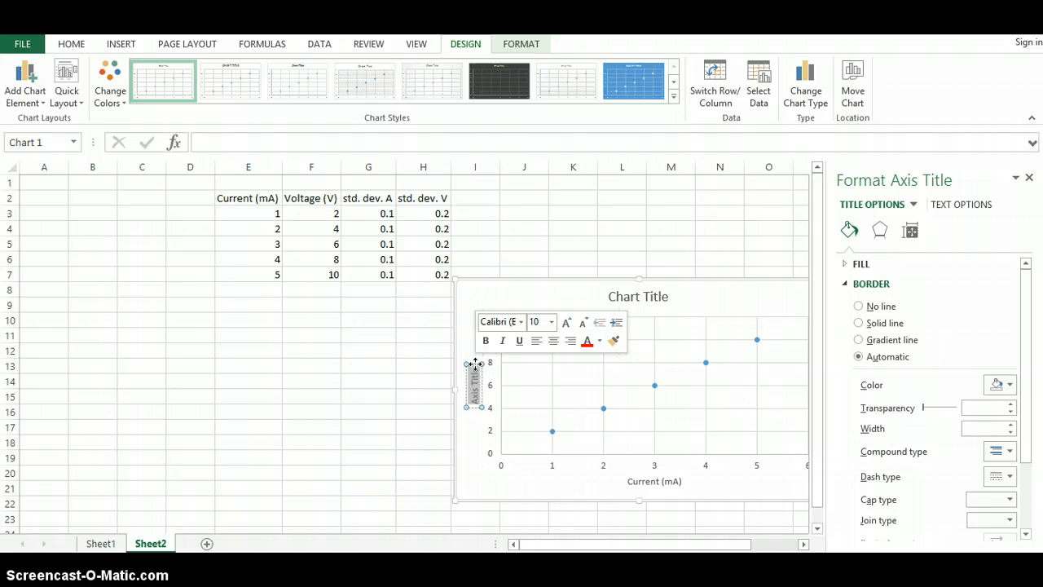
{"action": "type", "text": "Volt"}
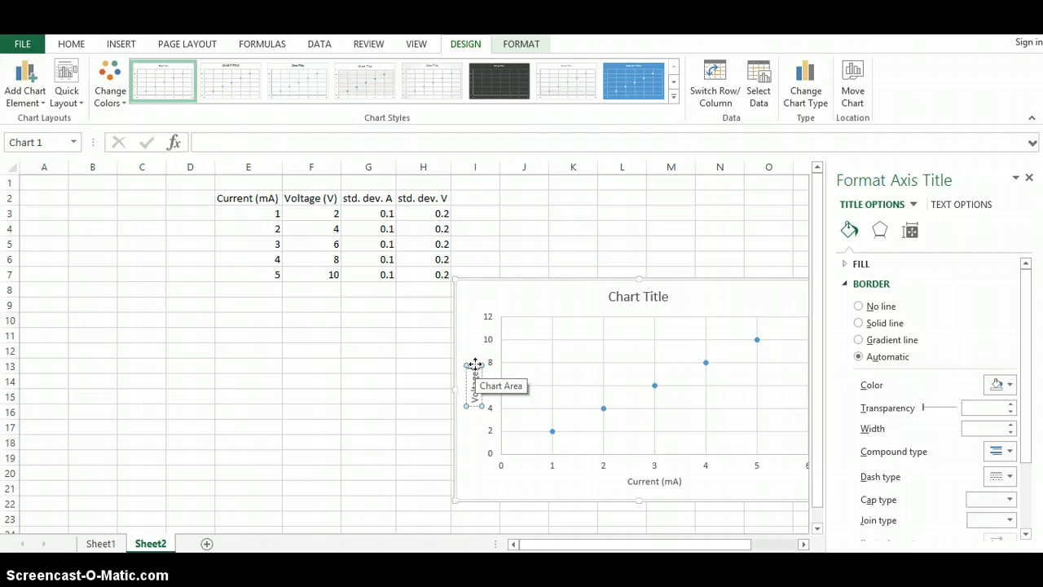
{"action": "type", "text": "age (V)"}
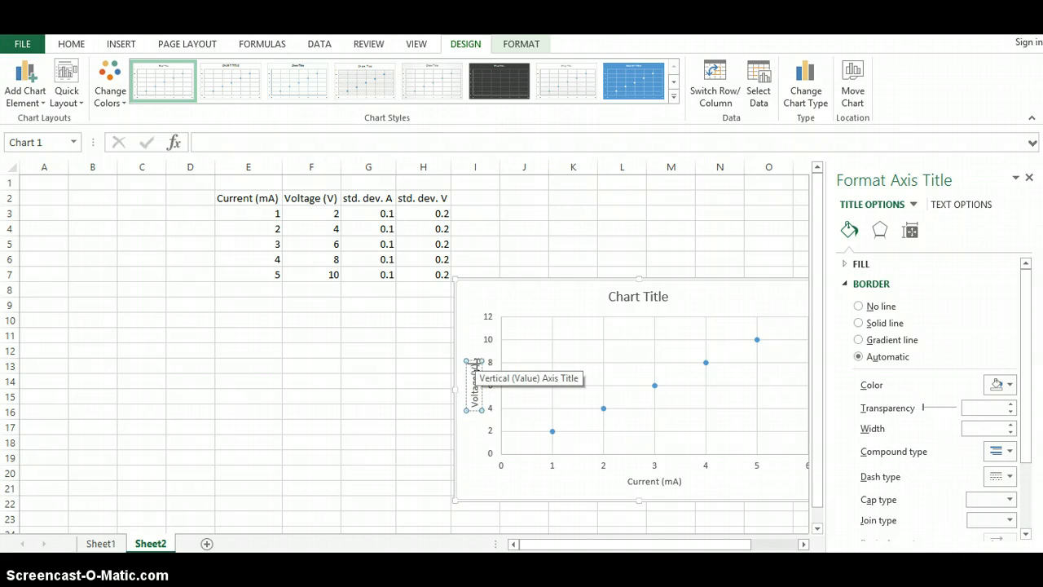
{"action": "left_click", "coordinate": [477, 435]}
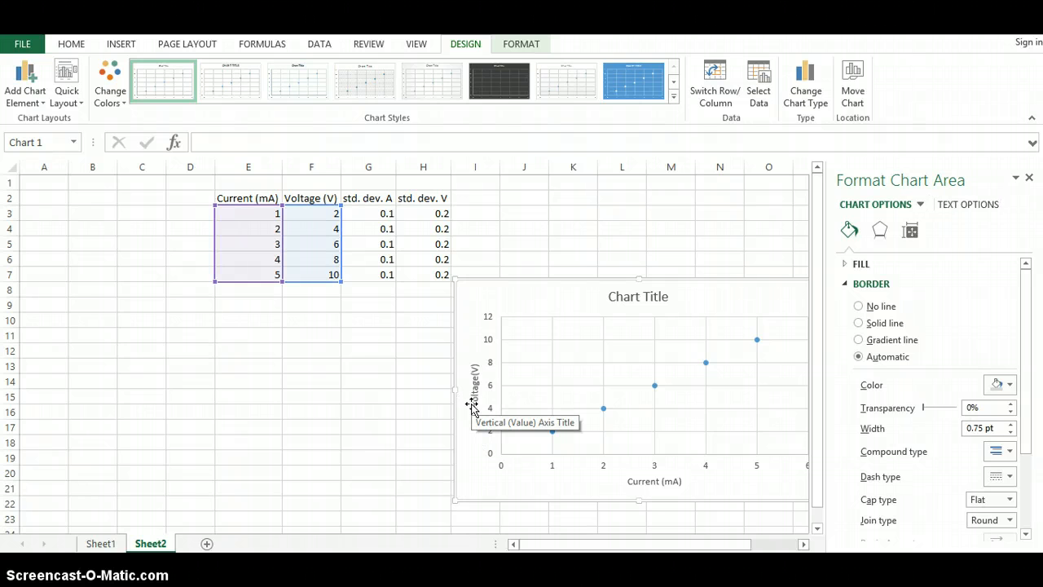
{"action": "left_click_drag", "start_coordinate": [476, 387], "coordinate": [475, 395]}
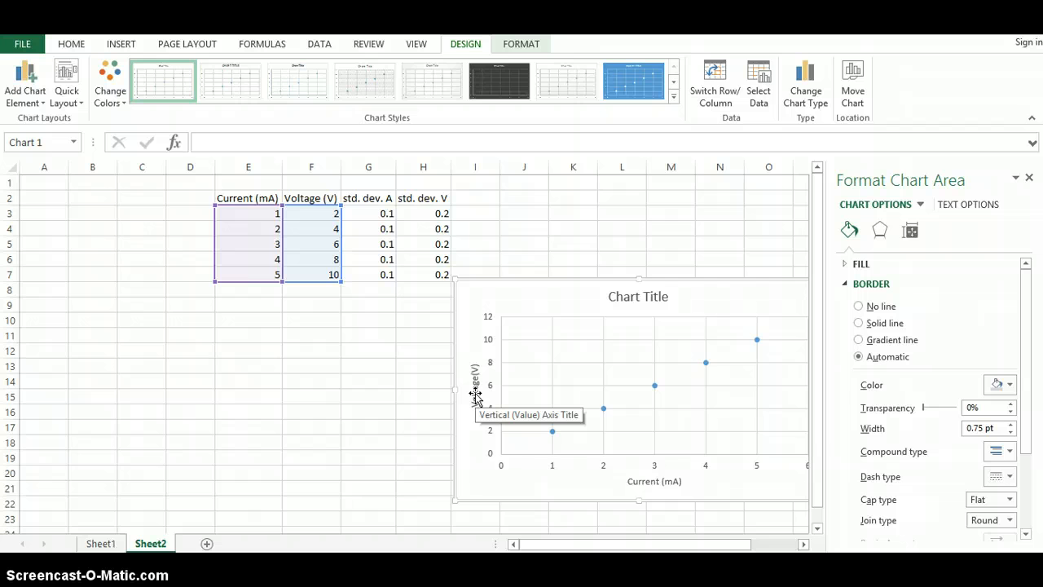
{"action": "mouse_move", "coordinate": [476, 396]}
{"action": "left_mouse_down"}
{"action": "mouse_move", "coordinate": [473, 375]}
{"action": "mouse_move", "coordinate": [475, 384]}
{"action": "left_mouse_up"}
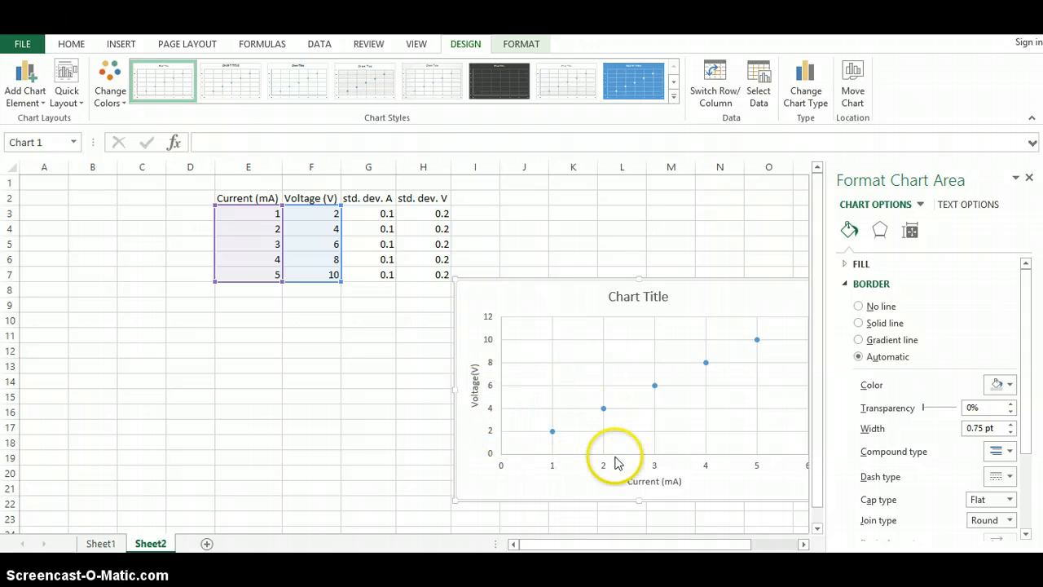
Step: Set the chart title to "Resistance" and close the formatting pane
{"action": "left_click", "coordinate": [634, 296]}
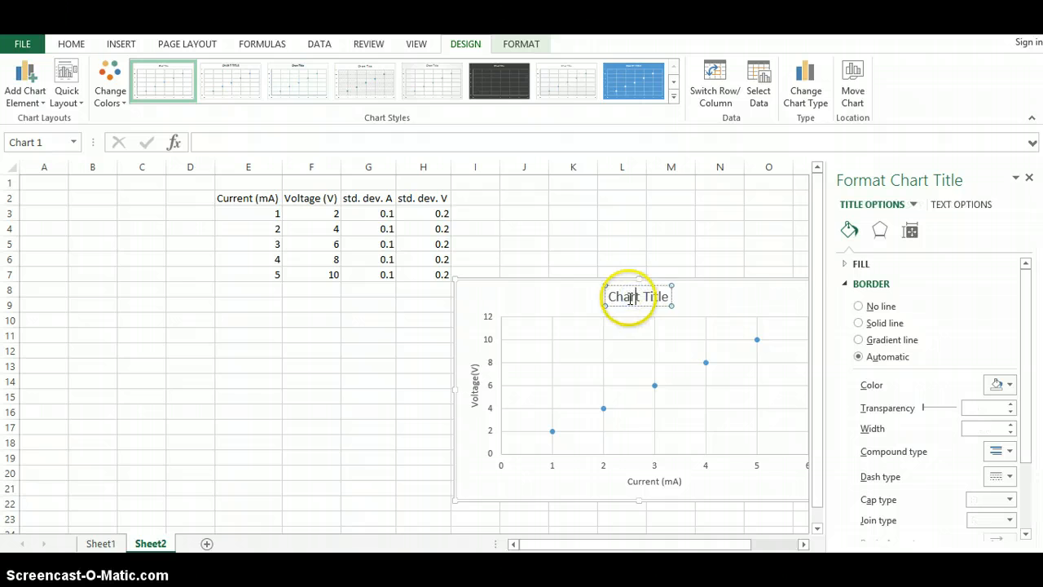
{"action": "left_click_drag", "start_coordinate": [612, 298], "coordinate": [665, 303]}
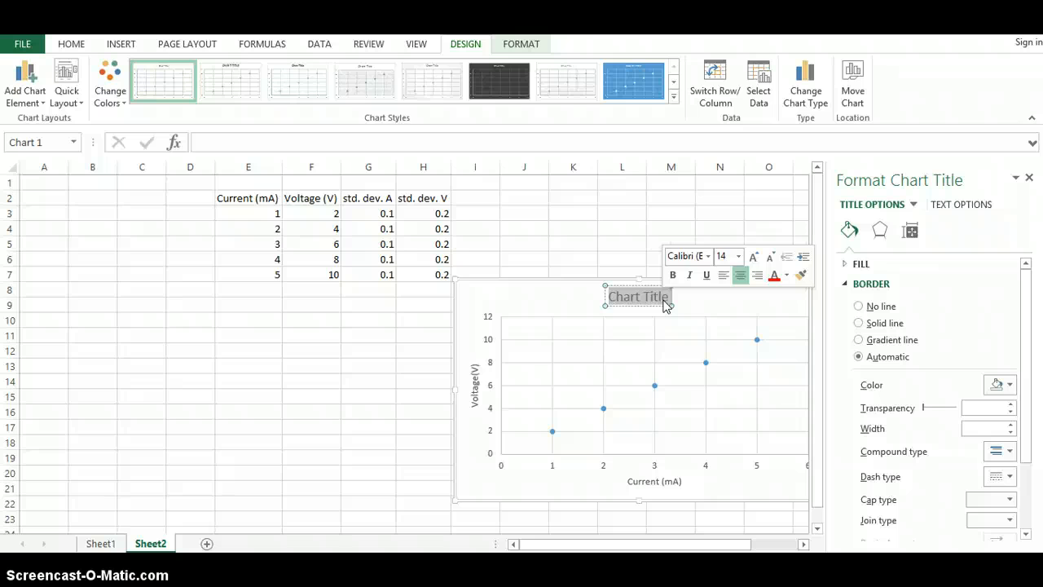
{"action": "type", "text": "Resi"}
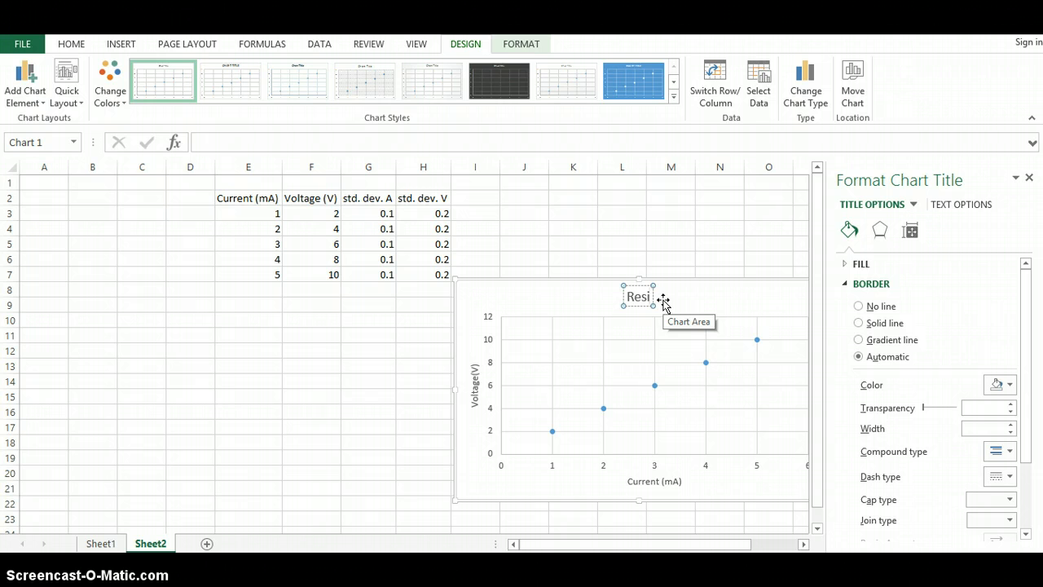
{"action": "type", "text": "stance"}
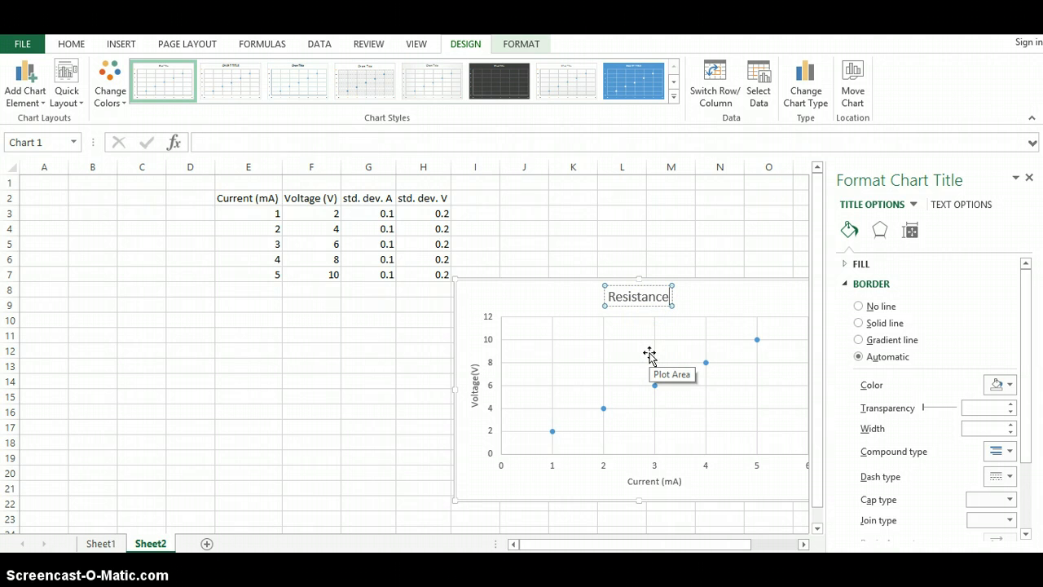
{"action": "left_click", "coordinate": [548, 298]}
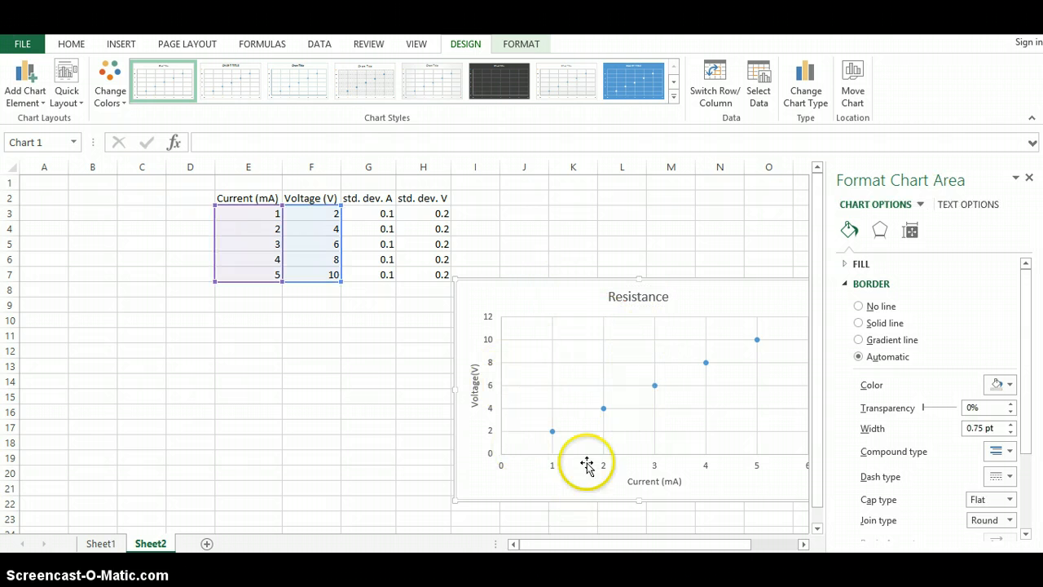
{"action": "left_click", "coordinate": [1029, 179]}
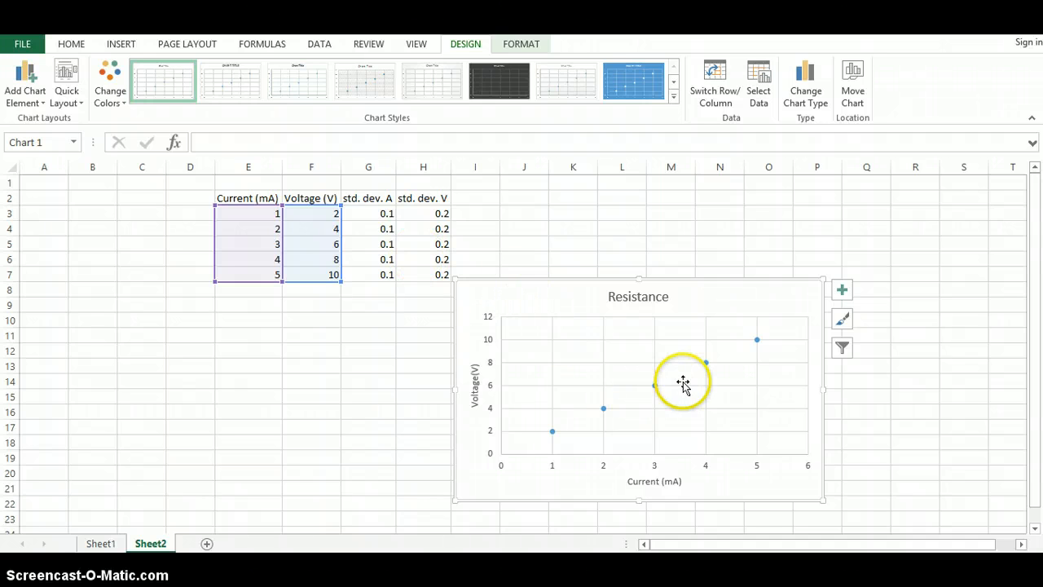
Step: Add error bars to the chart and open their full formatting options
{"action": "left_click", "coordinate": [843, 292]}
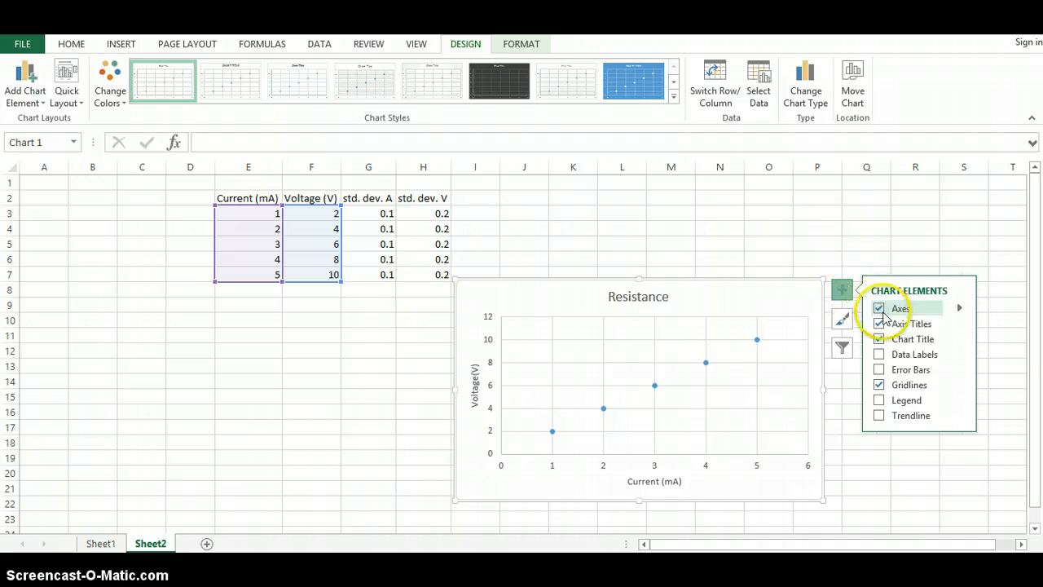
{"action": "left_click", "coordinate": [880, 373]}
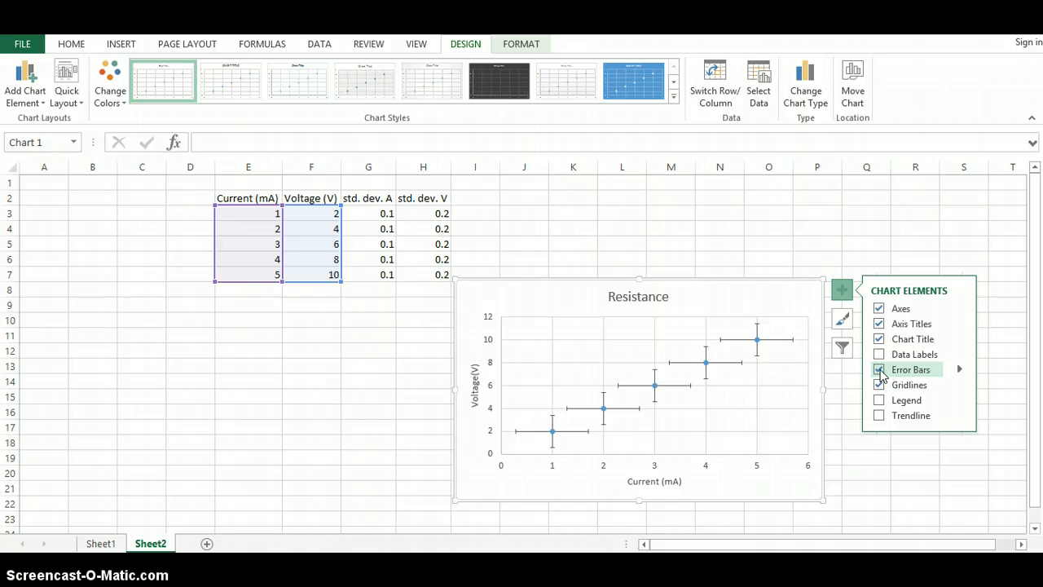
{"action": "left_click", "coordinate": [959, 370]}
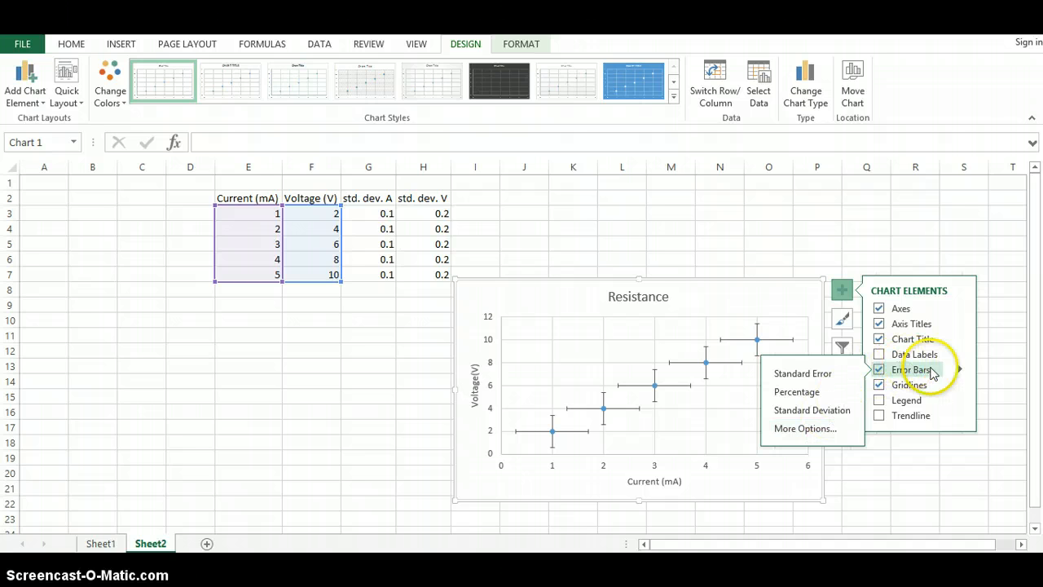
{"action": "left_click", "coordinate": [959, 370]}
{"action": "left_click", "coordinate": [959, 370]}
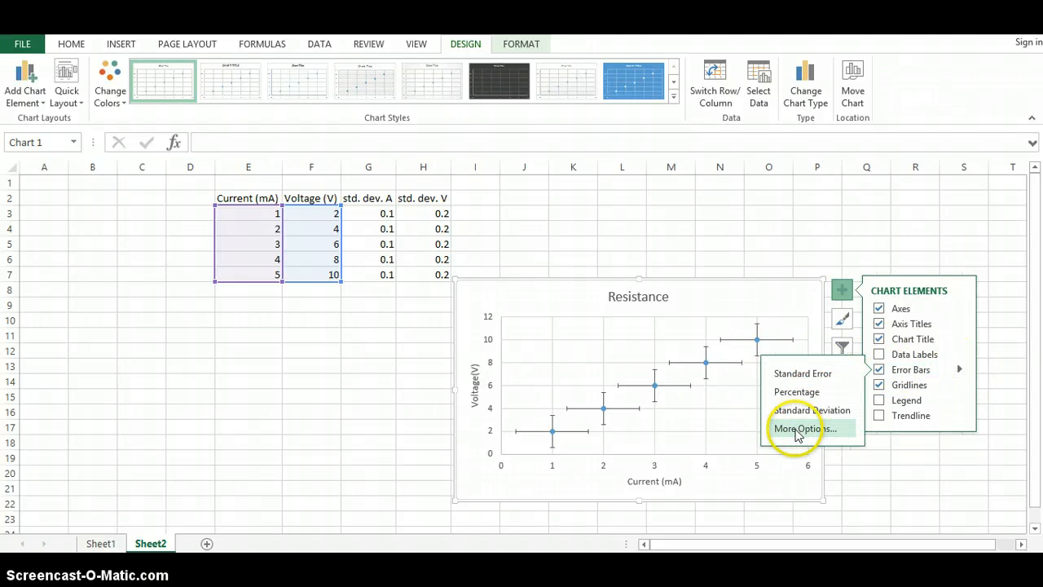
{"action": "left_click", "coordinate": [796, 428]}
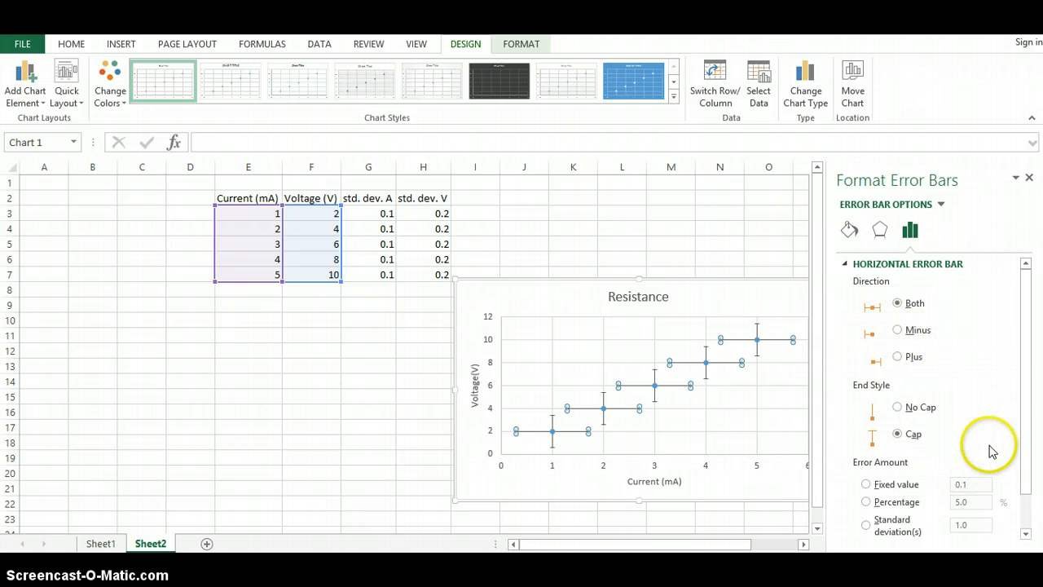
Step: Set the horizontal error bars to custom positive and negative values from the std. dev. A cells G3:G7
{"action": "left_click_drag", "start_coordinate": [1025, 390], "coordinate": [1027, 443]}
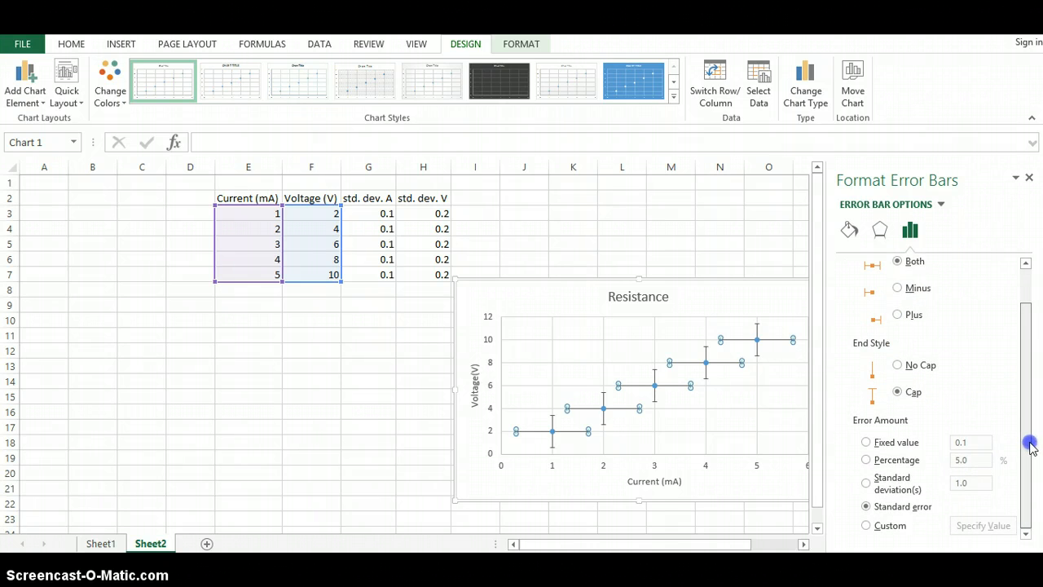
{"action": "left_click", "coordinate": [866, 527]}
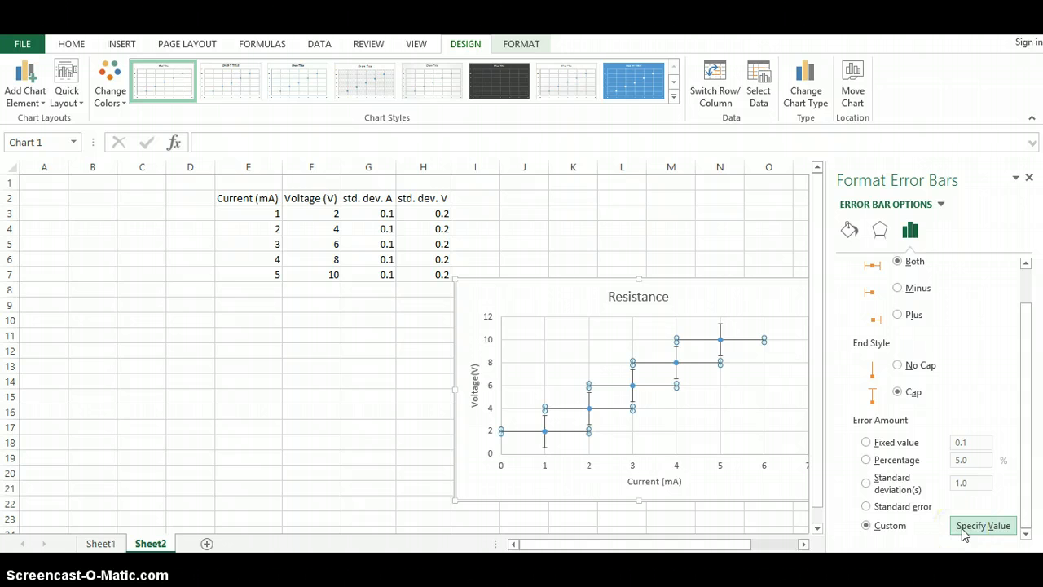
{"action": "left_click", "coordinate": [963, 526]}
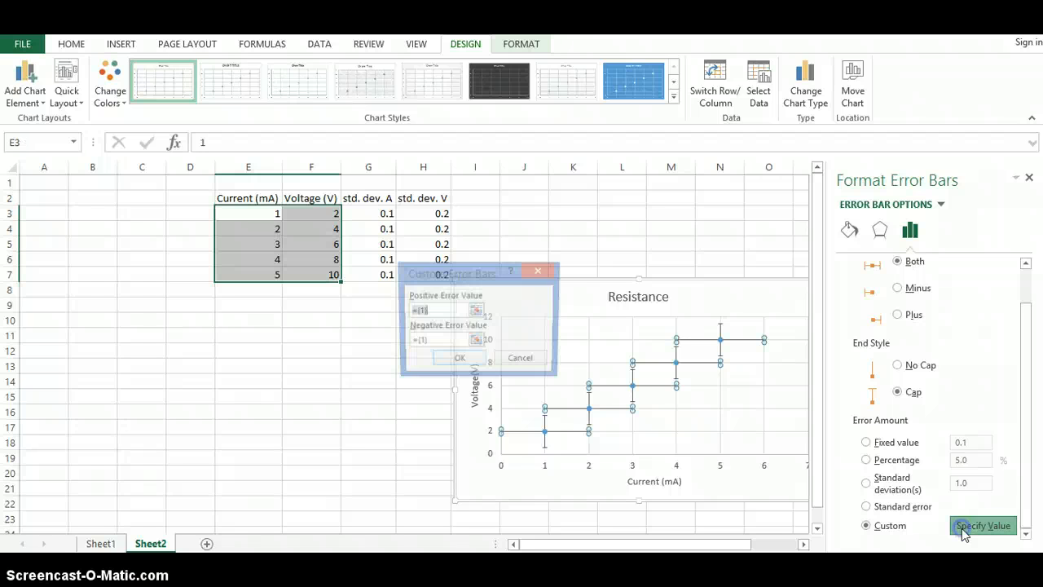
{"action": "left_click", "coordinate": [476, 312]}
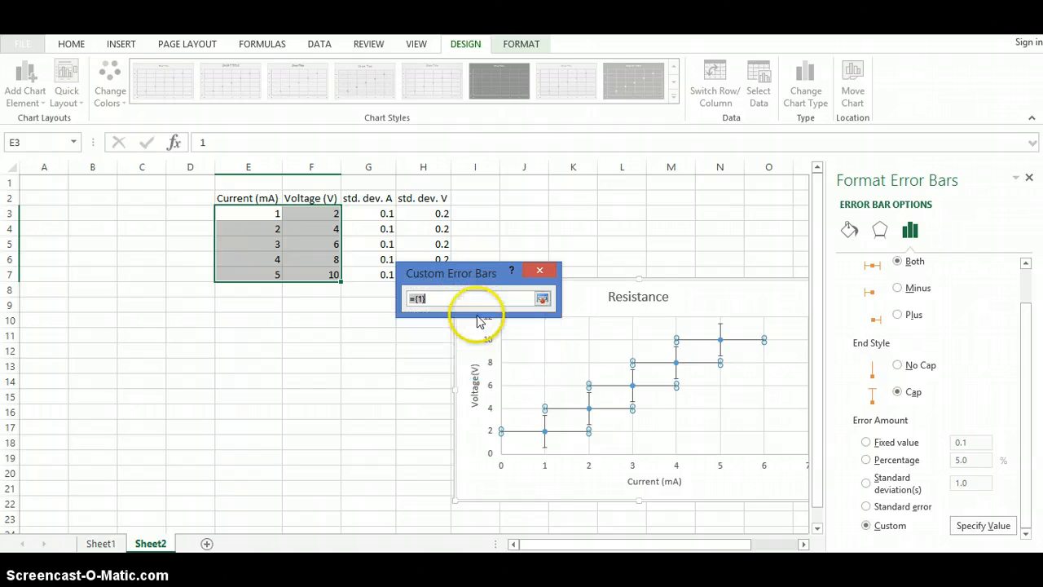
{"action": "left_click_drag", "start_coordinate": [383, 211], "coordinate": [383, 254]}
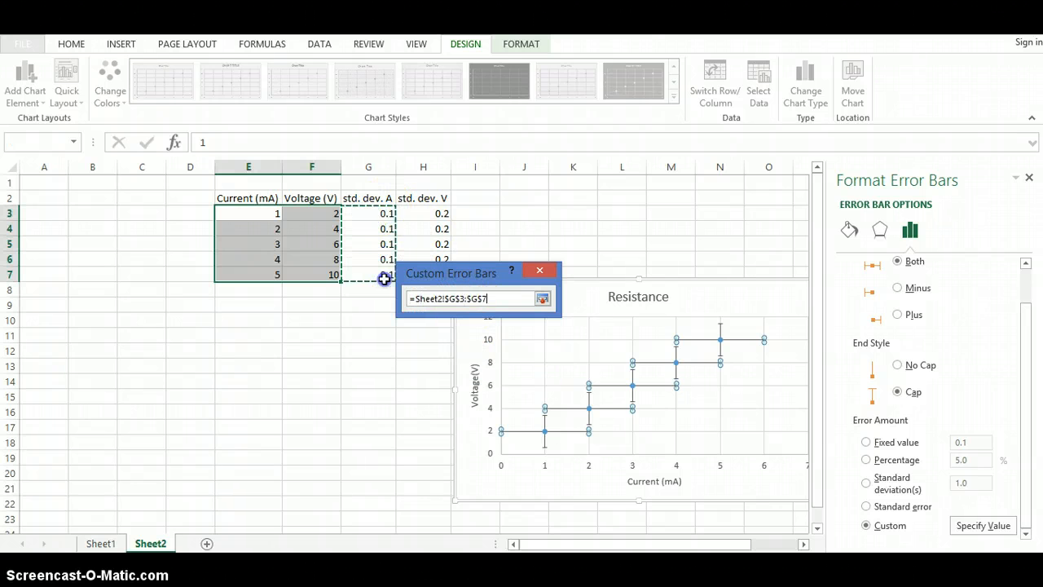
{"action": "left_click", "coordinate": [542, 298]}
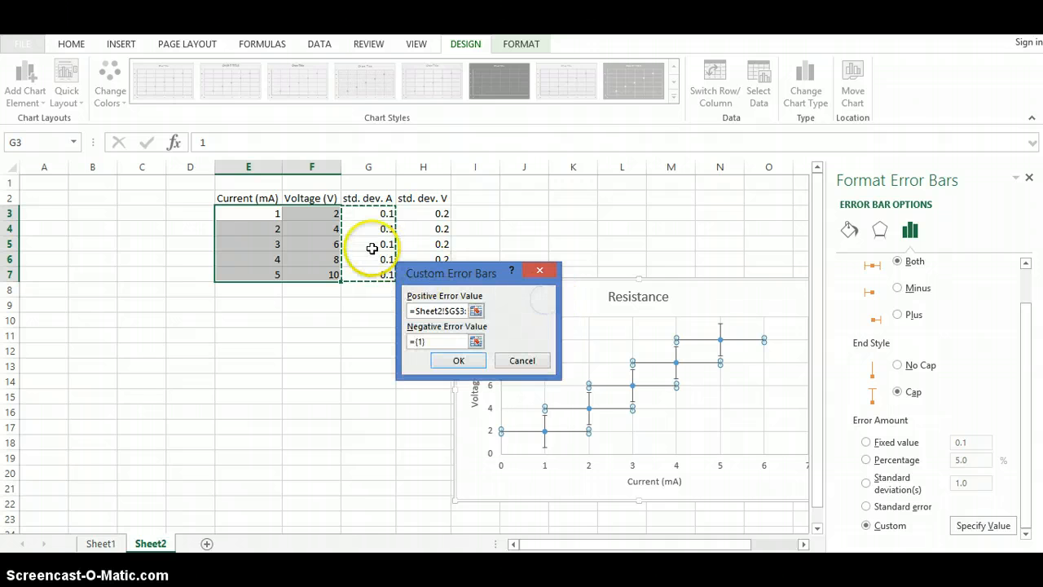
{"action": "left_click", "coordinate": [465, 341]}
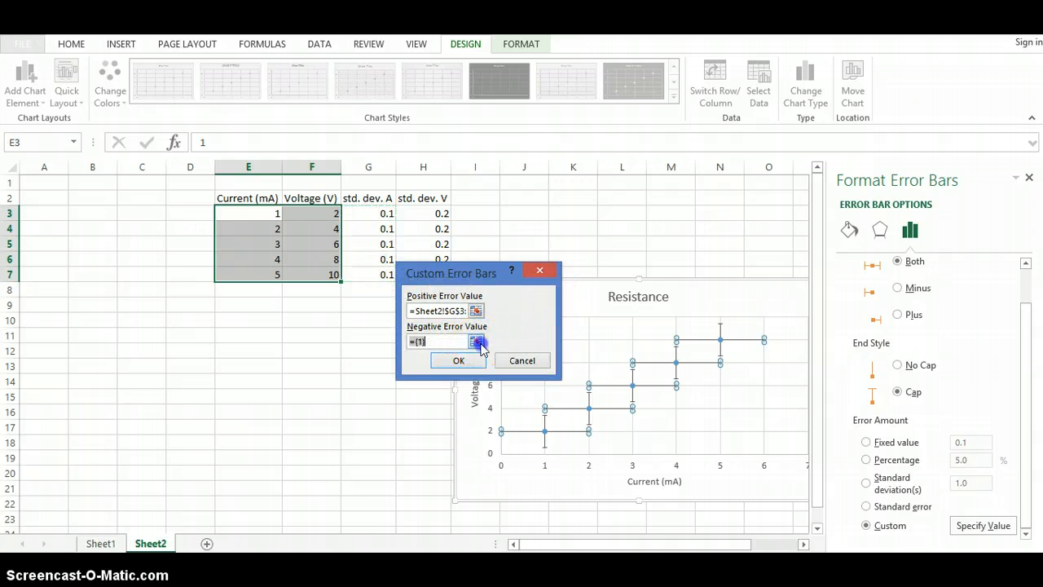
{"action": "left_click", "coordinate": [477, 342]}
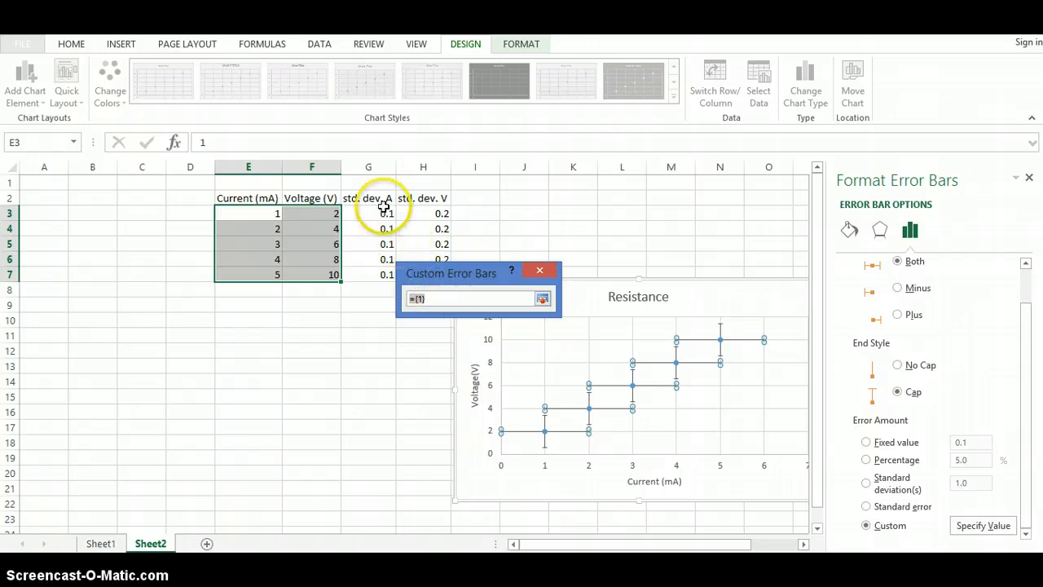
{"action": "left_click_drag", "start_coordinate": [382, 212], "coordinate": [382, 273]}
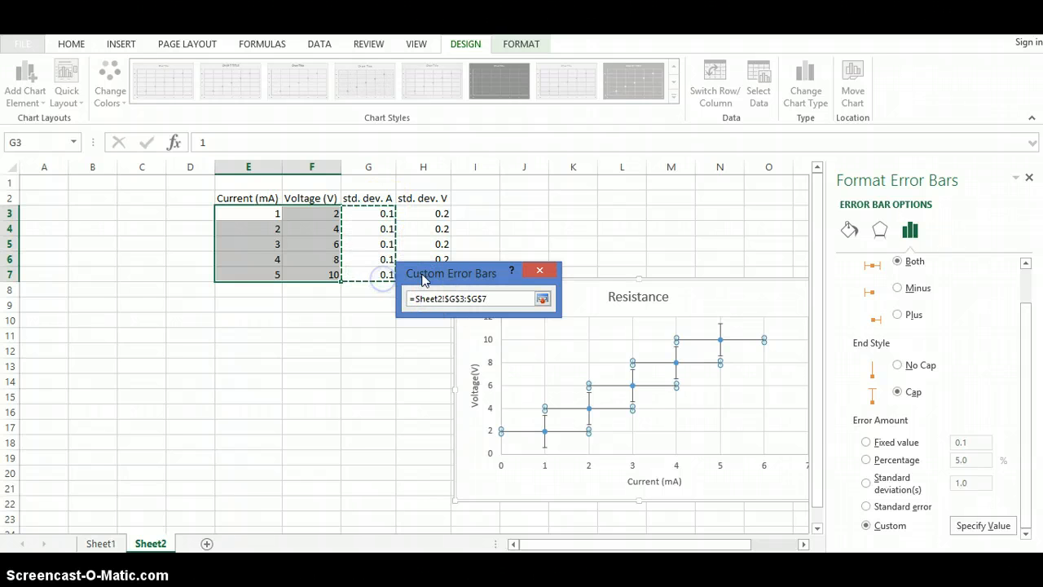
{"action": "left_click", "coordinate": [433, 280]}
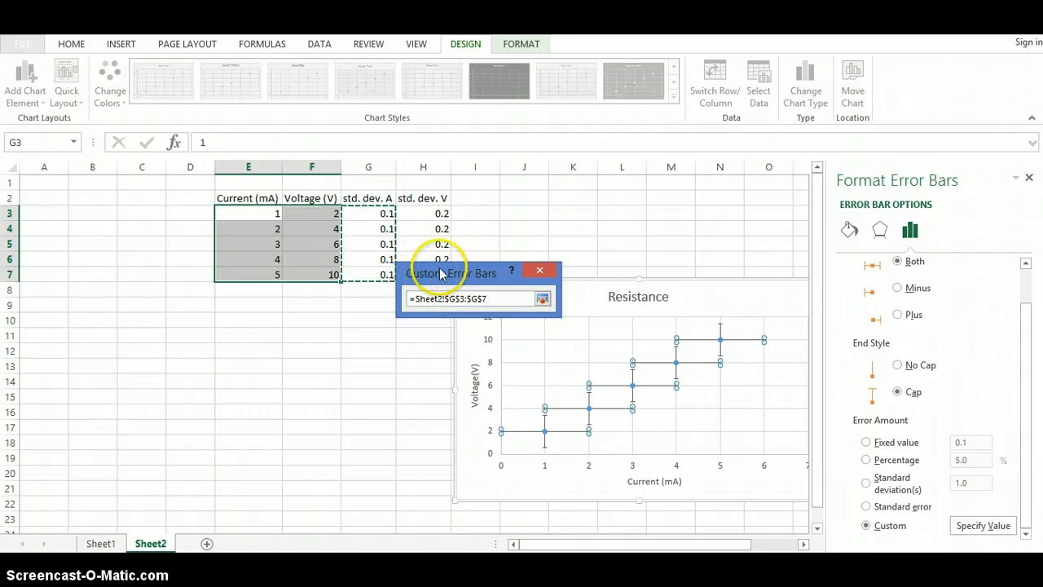
{"action": "left_click", "coordinate": [543, 301]}
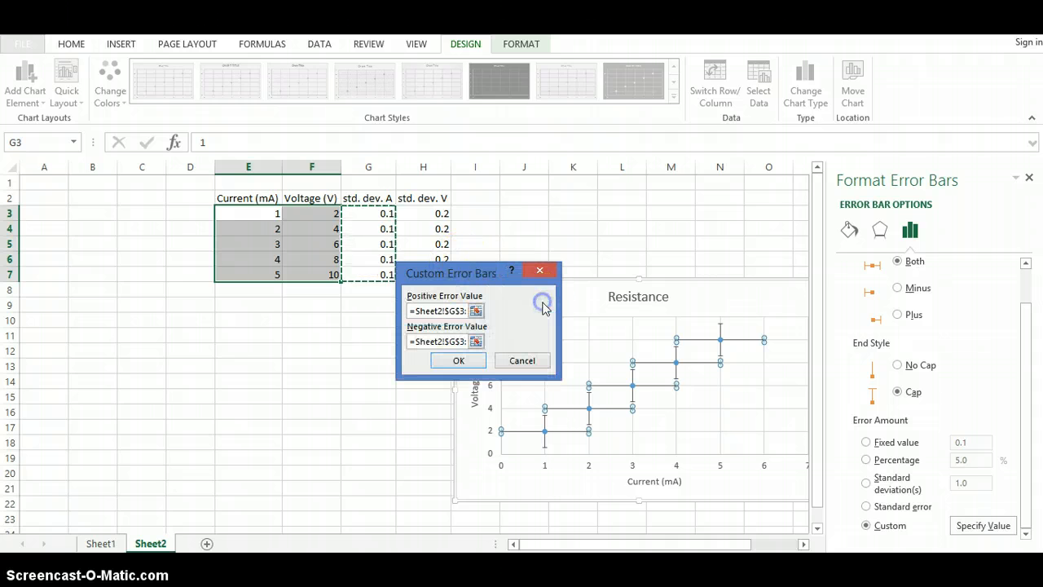
{"action": "left_click", "coordinate": [457, 360]}
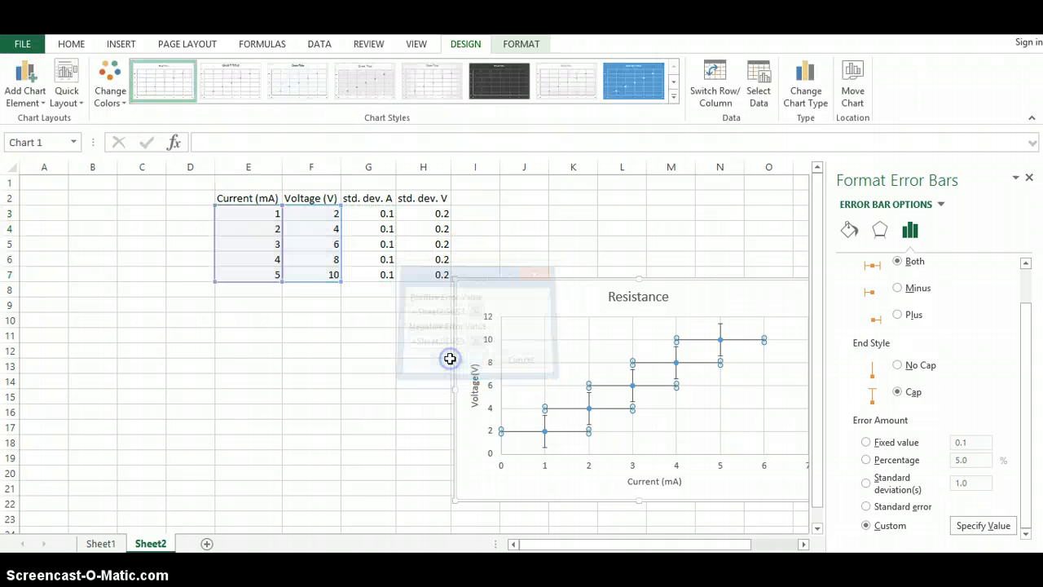
{"action": "left_click", "coordinate": [656, 396]}
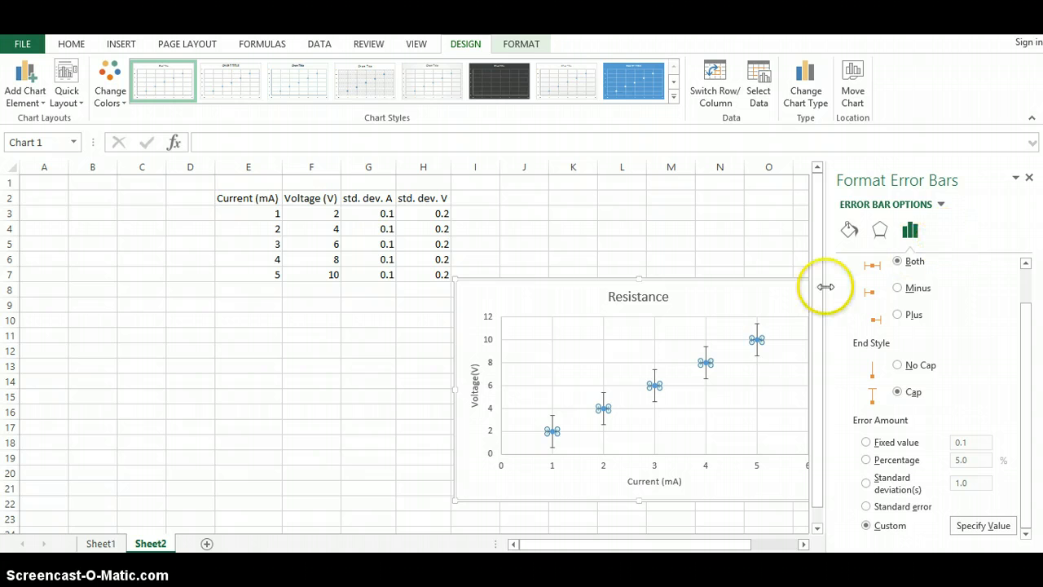
Step: Set the vertical error bars to custom positive and negative values from the std. dev. V column, then close the pane
{"action": "left_click", "coordinate": [941, 205]}
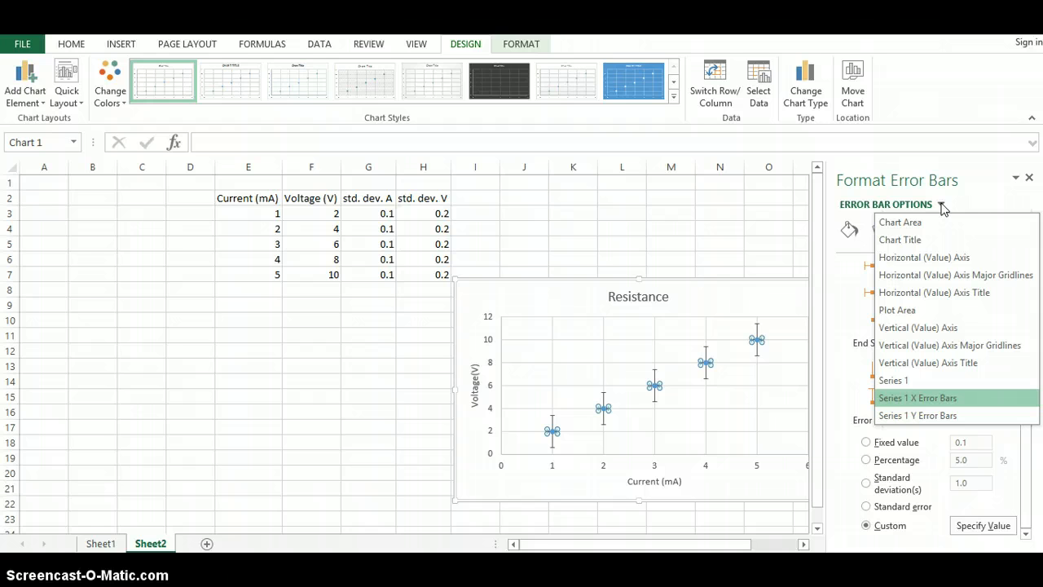
{"action": "left_click", "coordinate": [947, 421]}
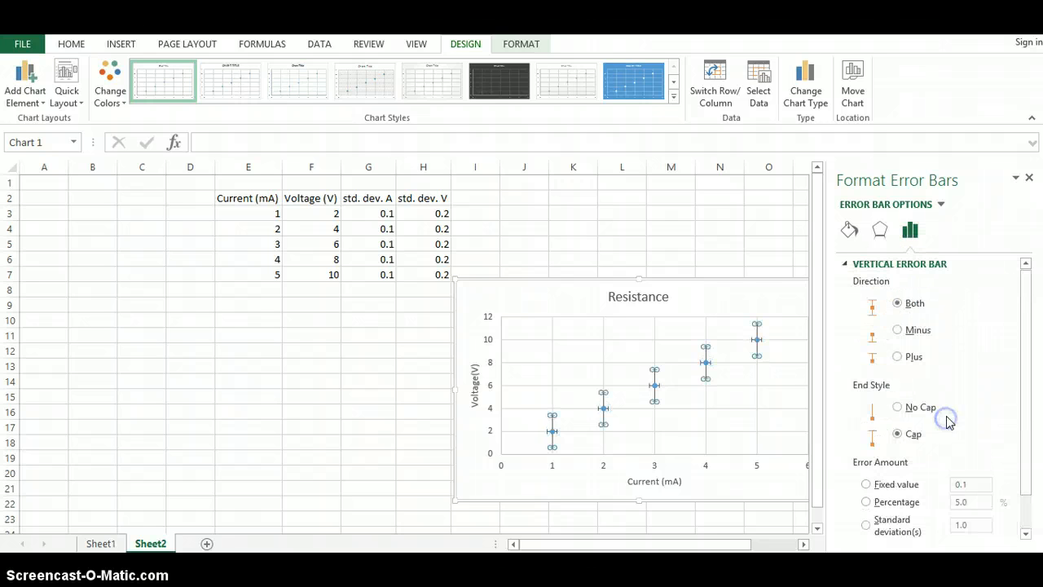
{"action": "left_click_drag", "start_coordinate": [1025, 375], "coordinate": [1027, 432]}
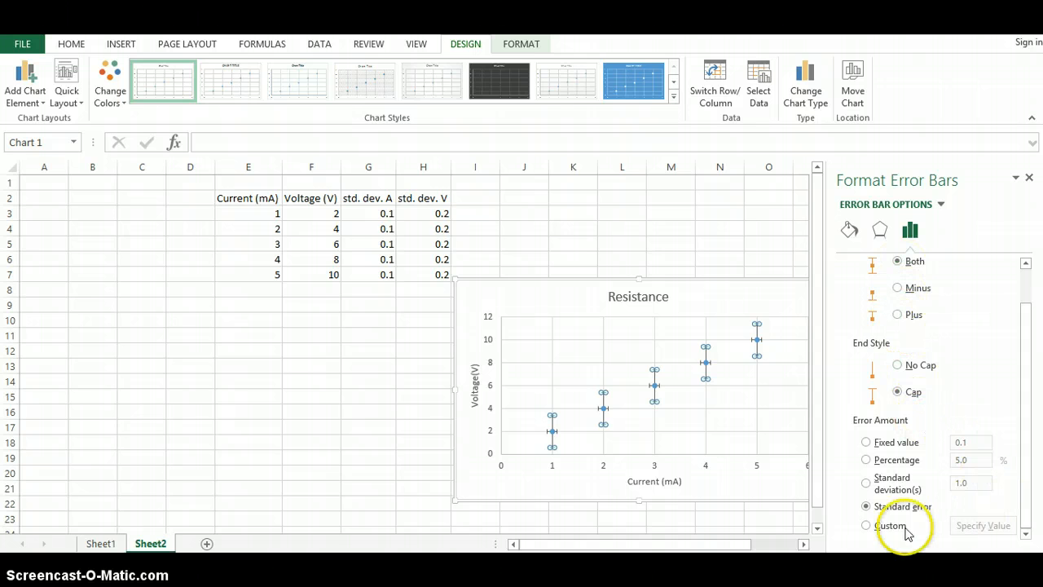
{"action": "left_click", "coordinate": [872, 526]}
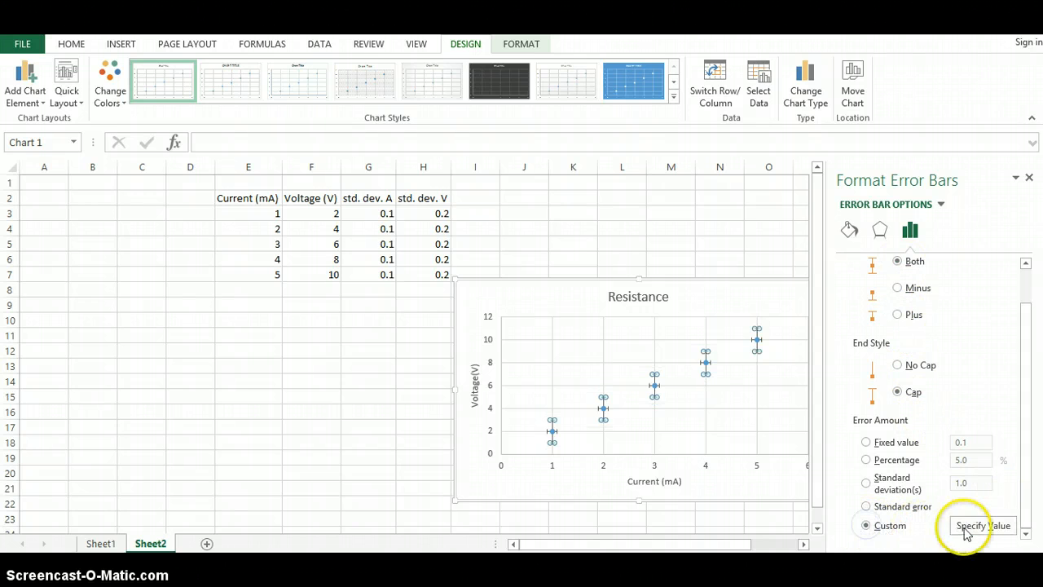
{"action": "left_click", "coordinate": [971, 526]}
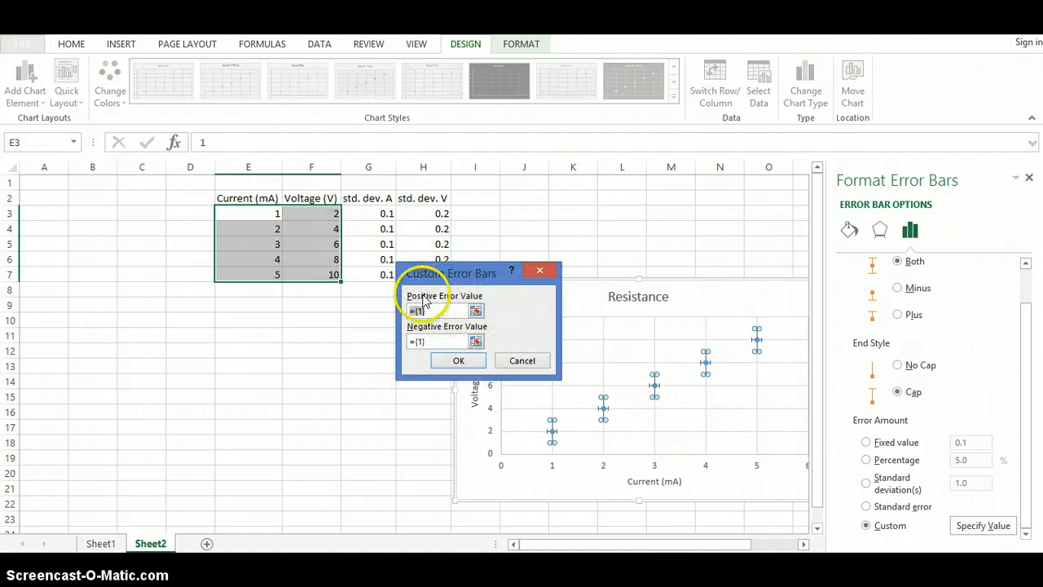
{"action": "left_click", "coordinate": [475, 311]}
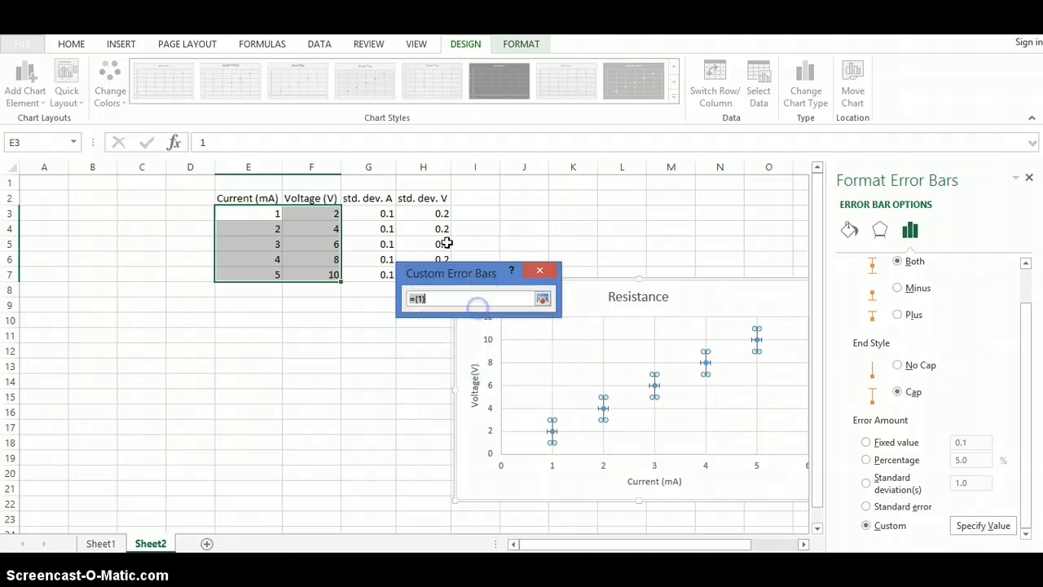
{"action": "left_click_drag", "start_coordinate": [432, 213], "coordinate": [433, 271]}
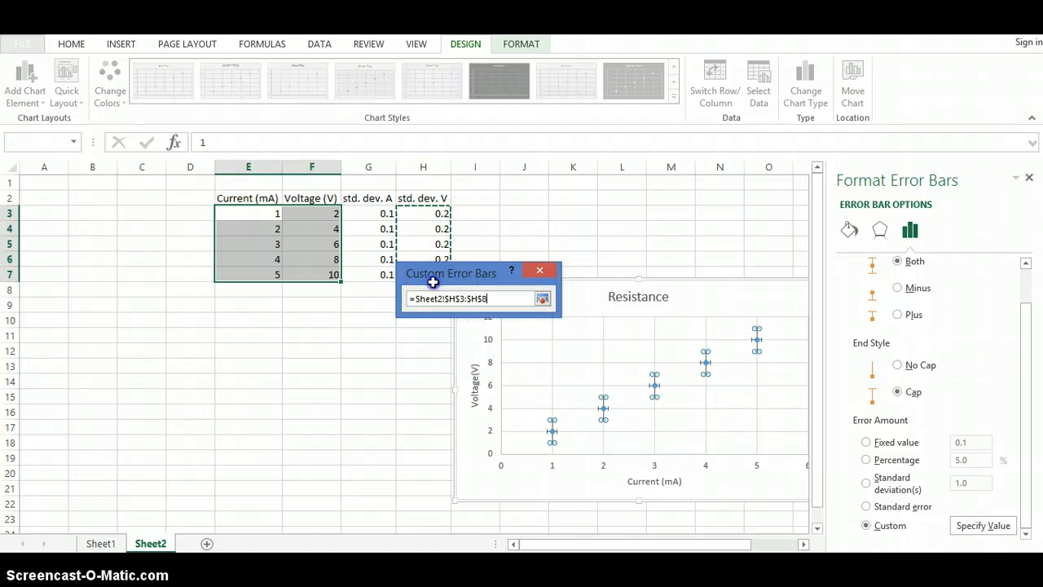
{"action": "left_click", "coordinate": [542, 299]}
{"action": "left_click_drag", "start_coordinate": [466, 279], "coordinate": [575, 174]}
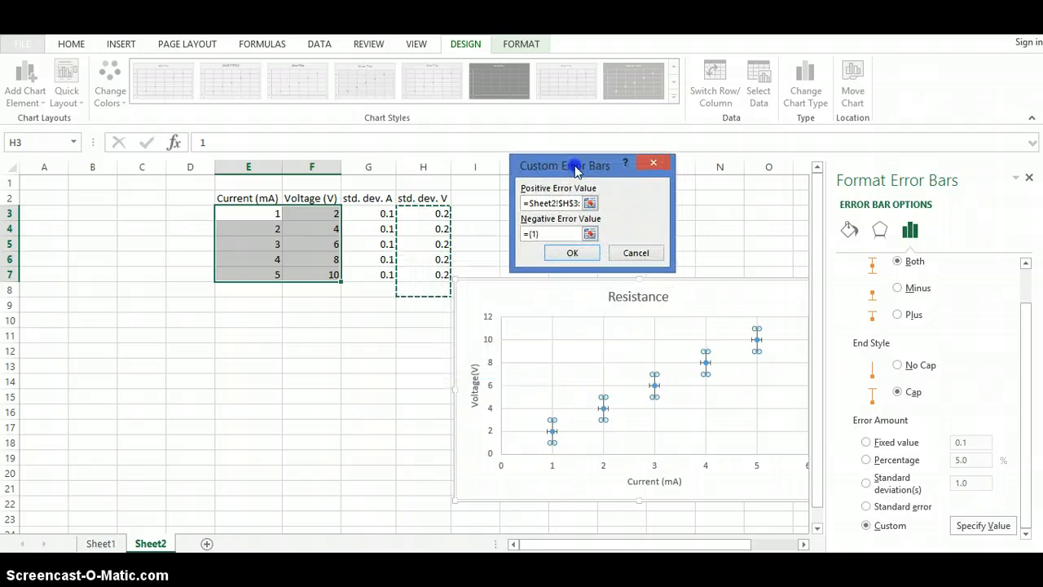
{"action": "left_click", "coordinate": [585, 236]}
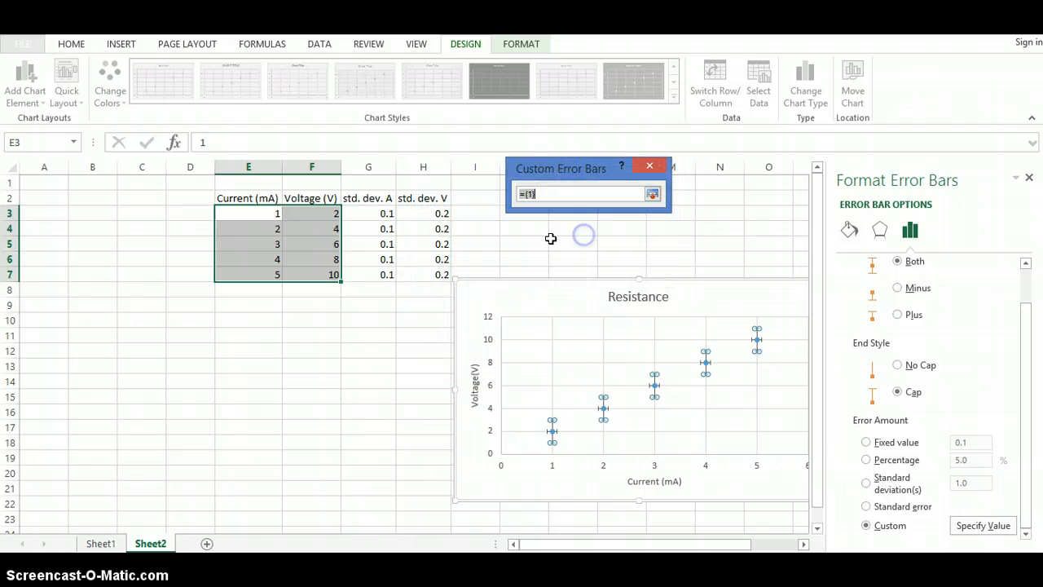
{"action": "left_click_drag", "start_coordinate": [440, 214], "coordinate": [442, 274]}
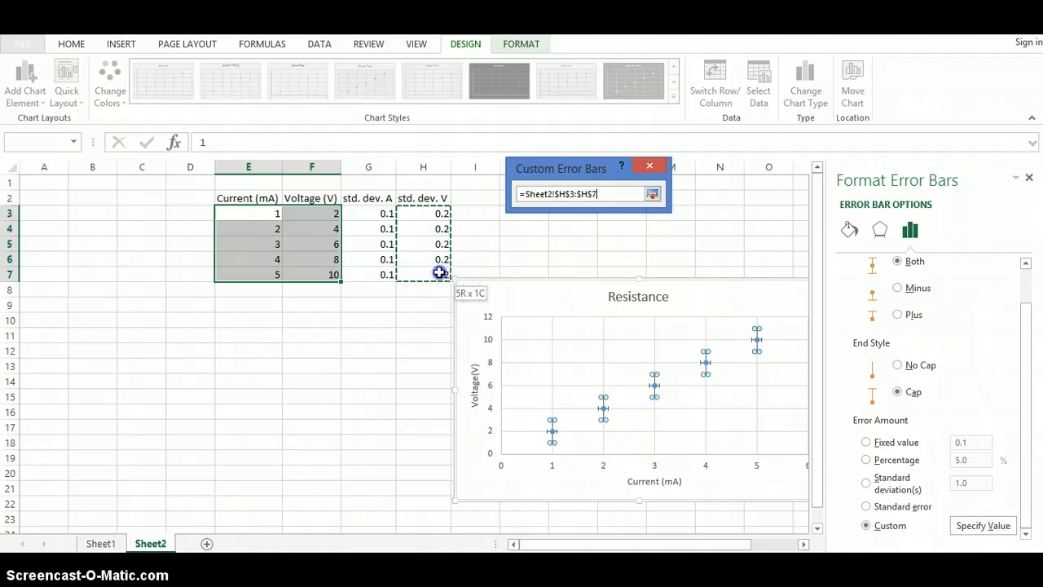
{"action": "left_click", "coordinate": [652, 197]}
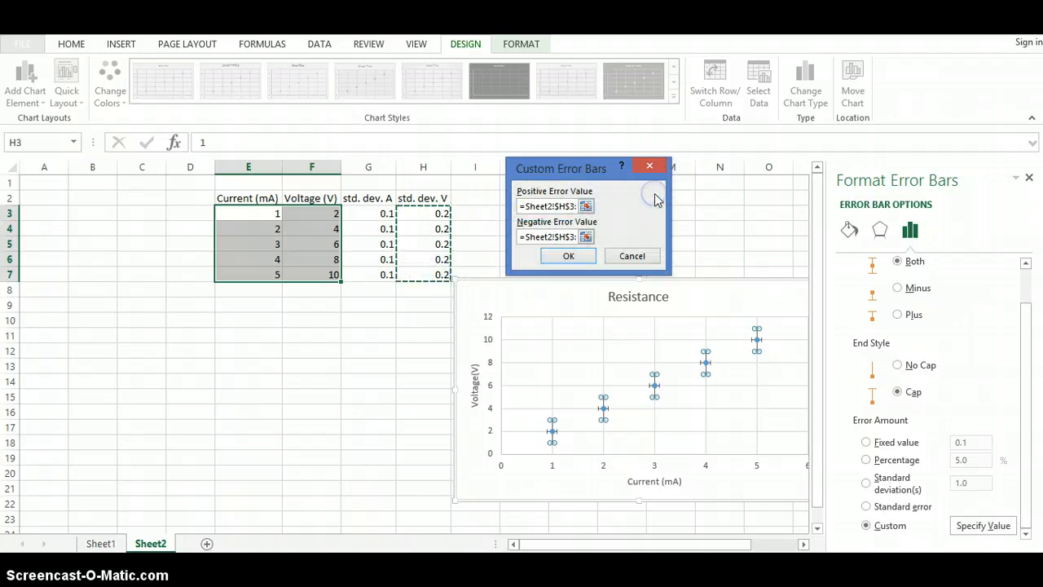
{"action": "left_click", "coordinate": [574, 257]}
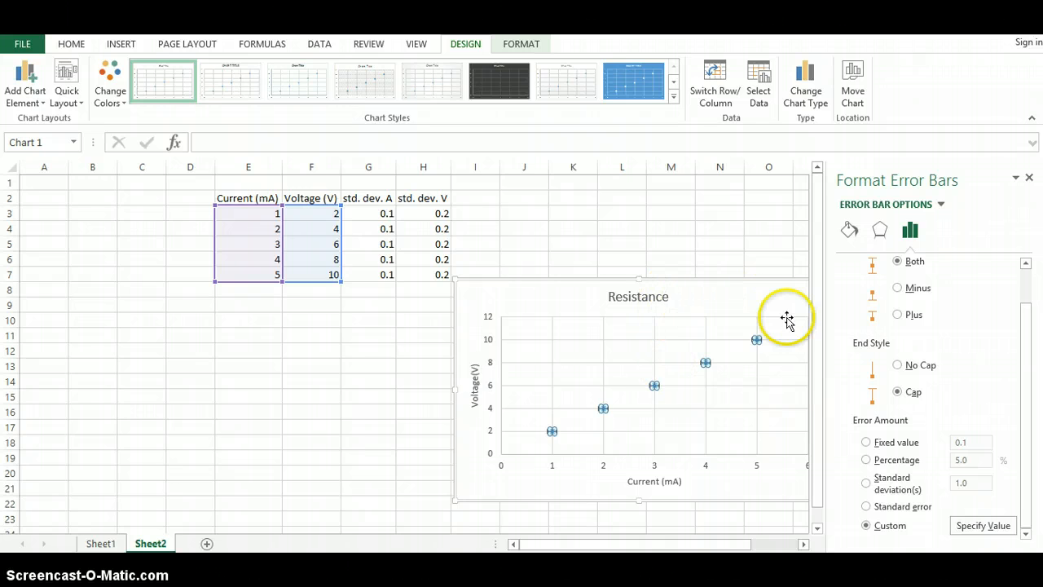
{"action": "left_click", "coordinate": [1029, 180]}
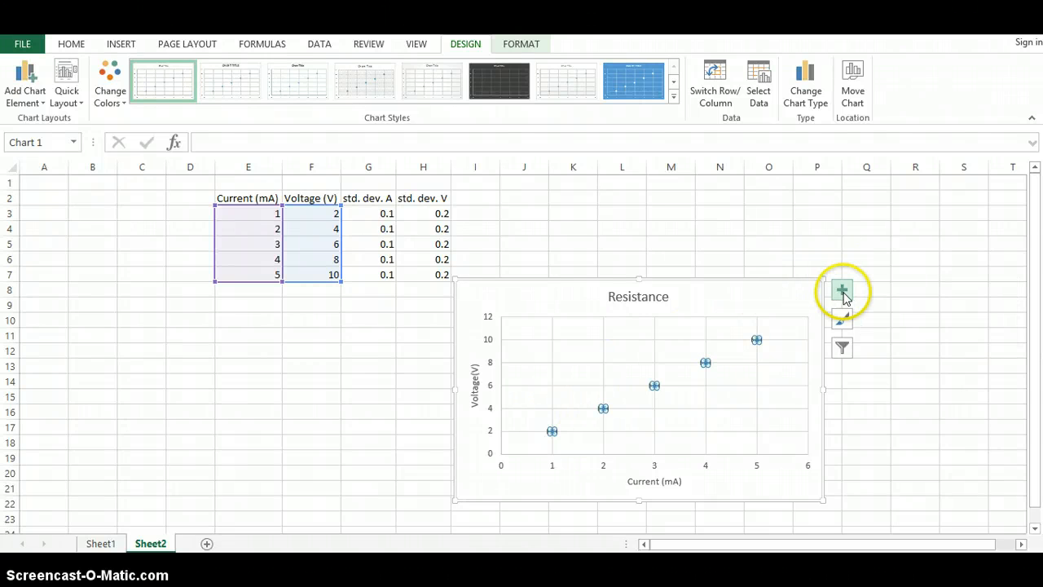
Step: Add a linear trendline to the chart and display its equation and R-squared value, then close the pane
{"action": "left_click", "coordinate": [844, 291]}
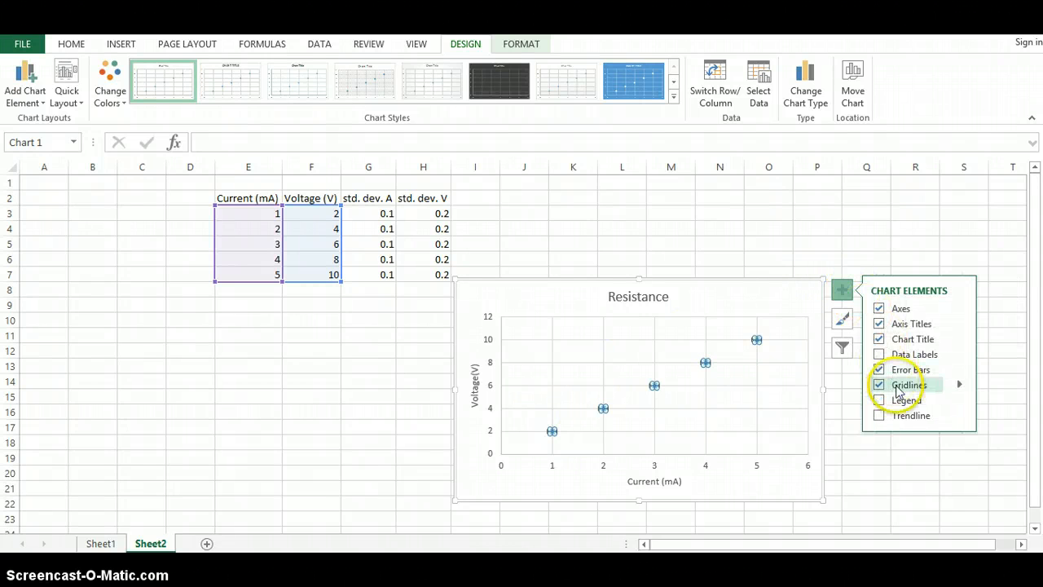
{"action": "left_click", "coordinate": [901, 417]}
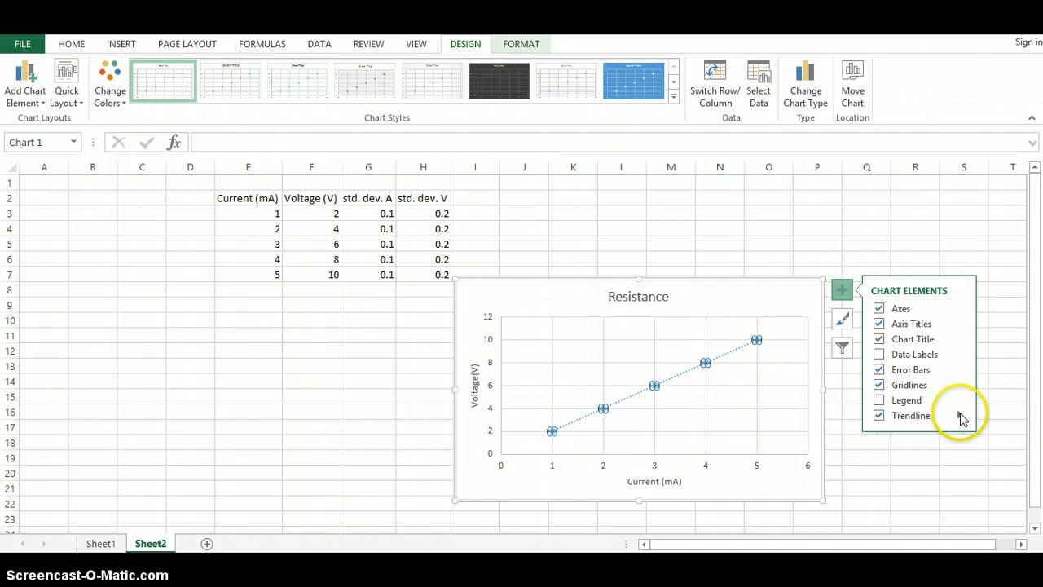
{"action": "left_click", "coordinate": [959, 416]}
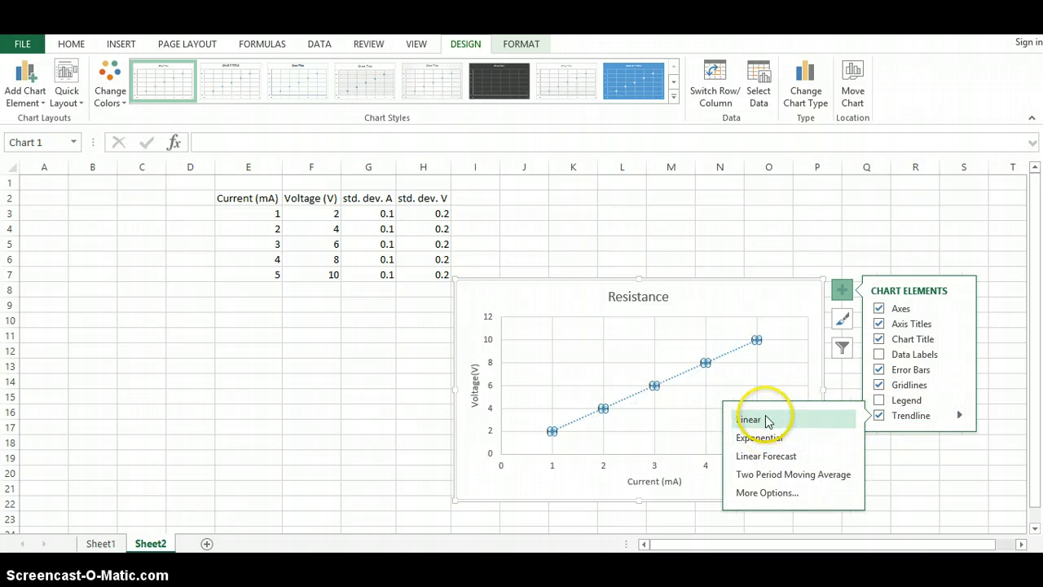
{"action": "left_click", "coordinate": [755, 493]}
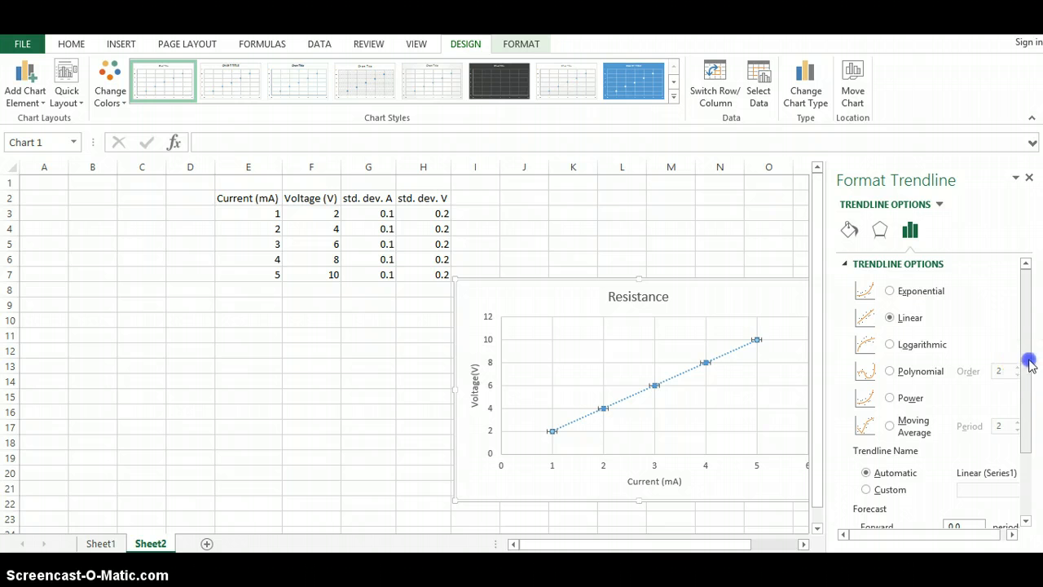
{"action": "left_click_drag", "start_coordinate": [1029, 364], "coordinate": [1028, 454]}
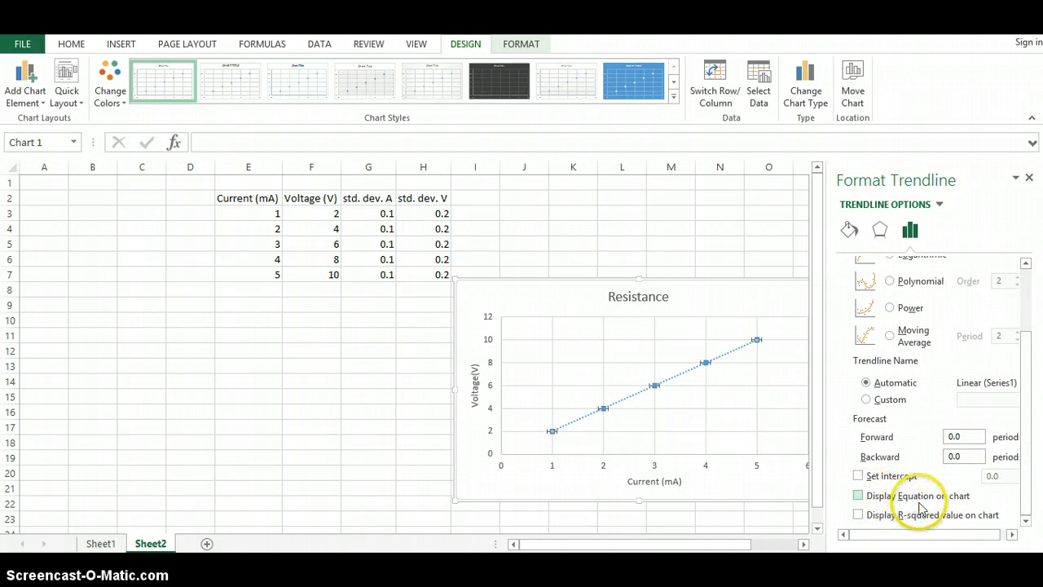
{"action": "left_click", "coordinate": [859, 496]}
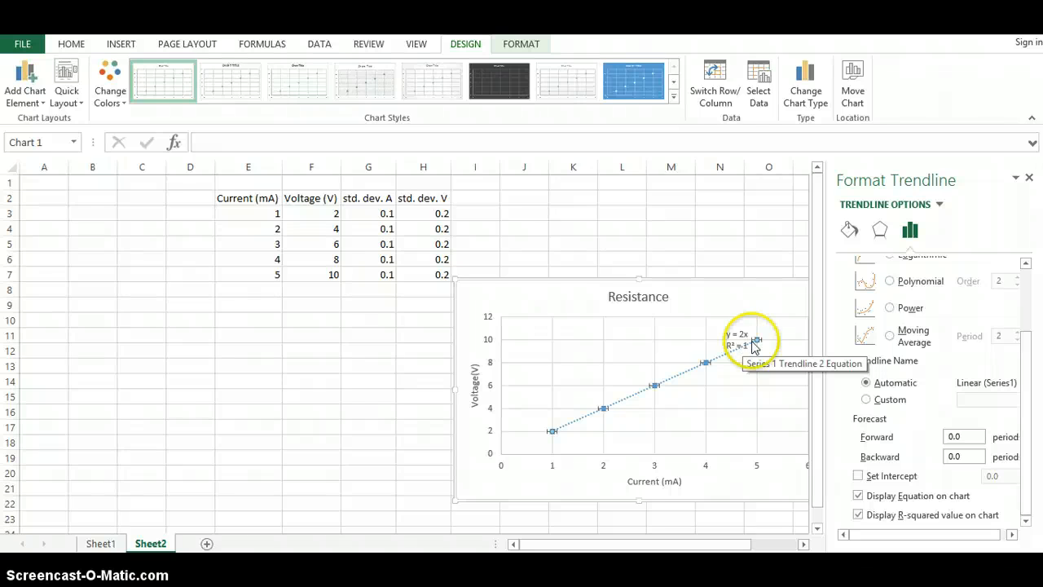
{"action": "left_click", "coordinate": [1030, 177]}
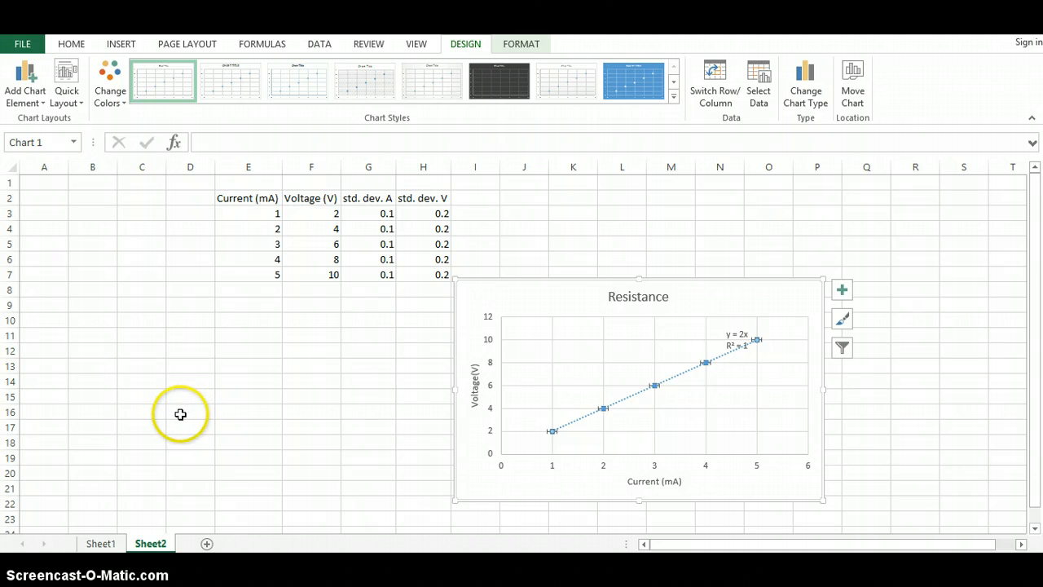
Step: Switch to the Sheet1 title sheet
{"action": "left_click", "coordinate": [101, 543]}
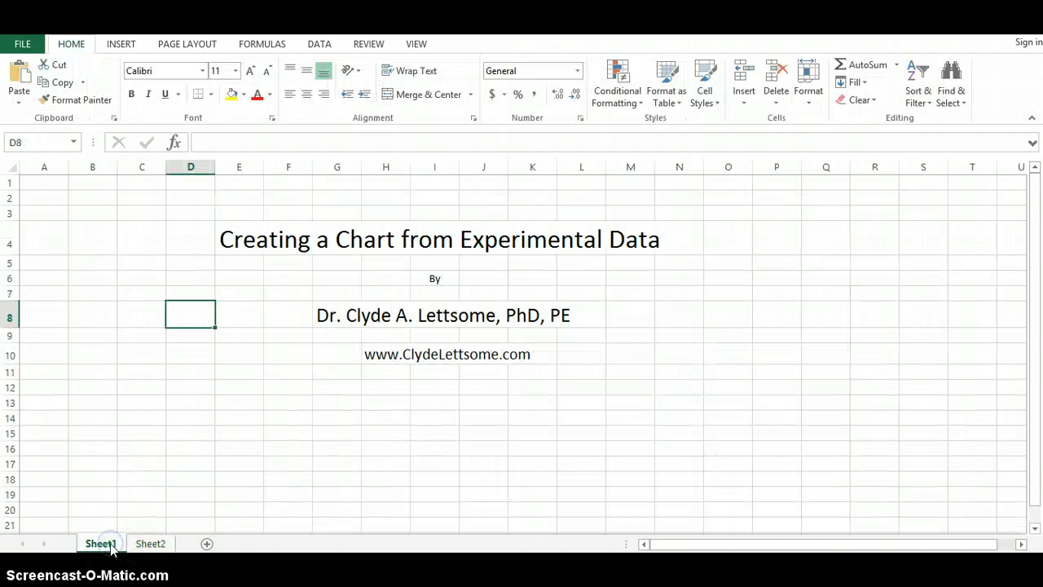